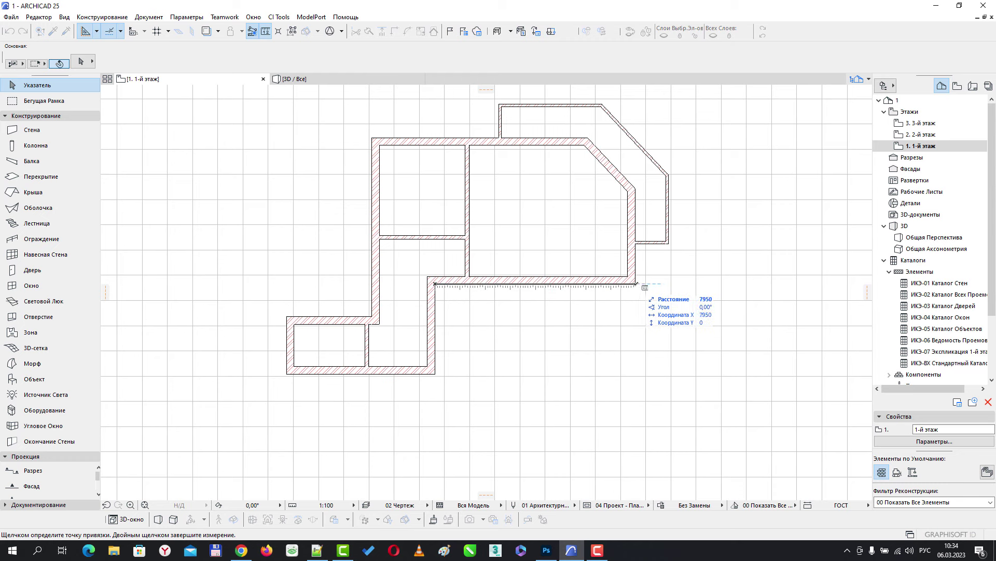
Step: Cancel the distance measurement in progress on the first-floor plan
right_click(639, 319)
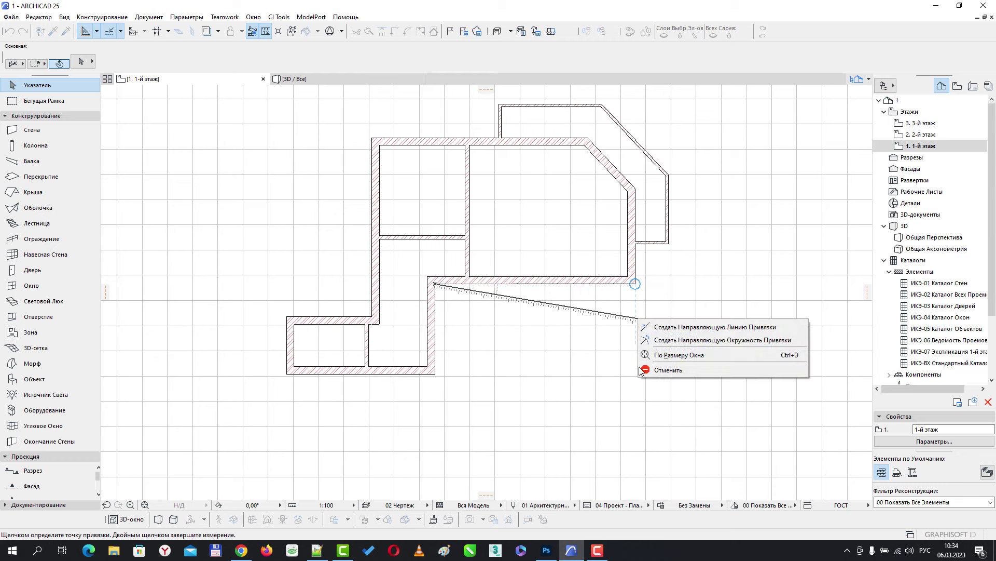
click(655, 369)
scroll(517, 289, up, 1)
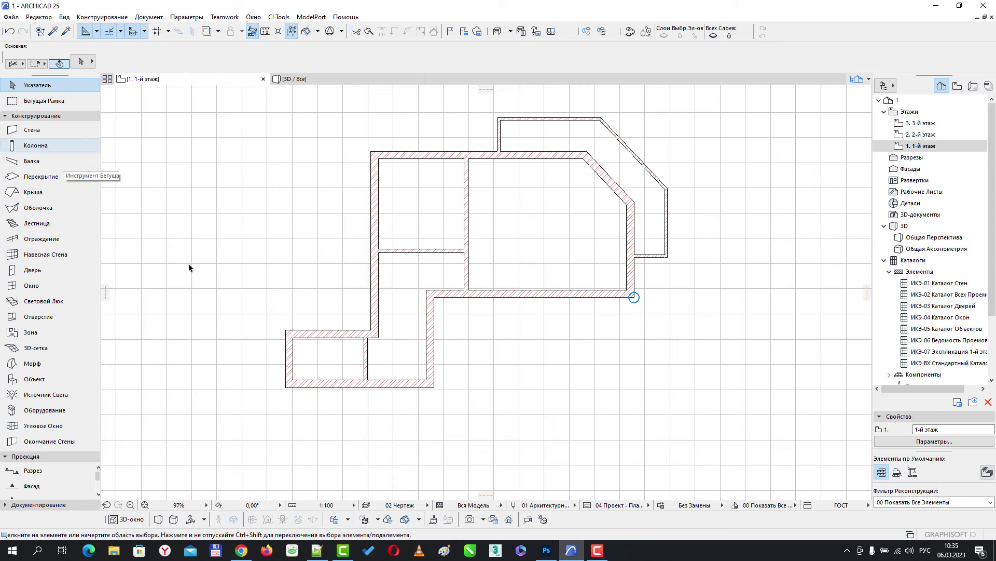
scroll(765, 316, up, 1)
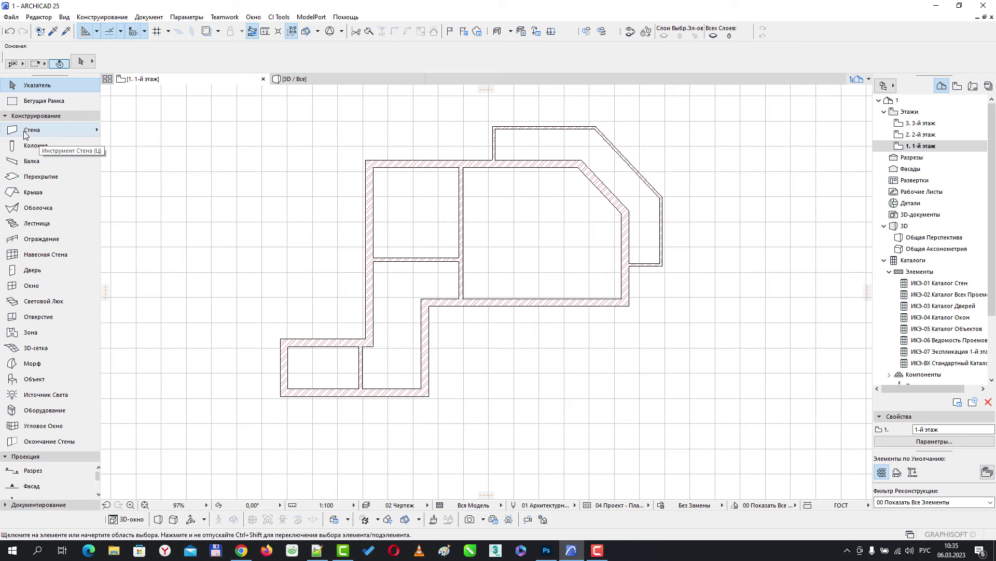
Step: Activate the Slab tool and open its default settings
click(30, 178)
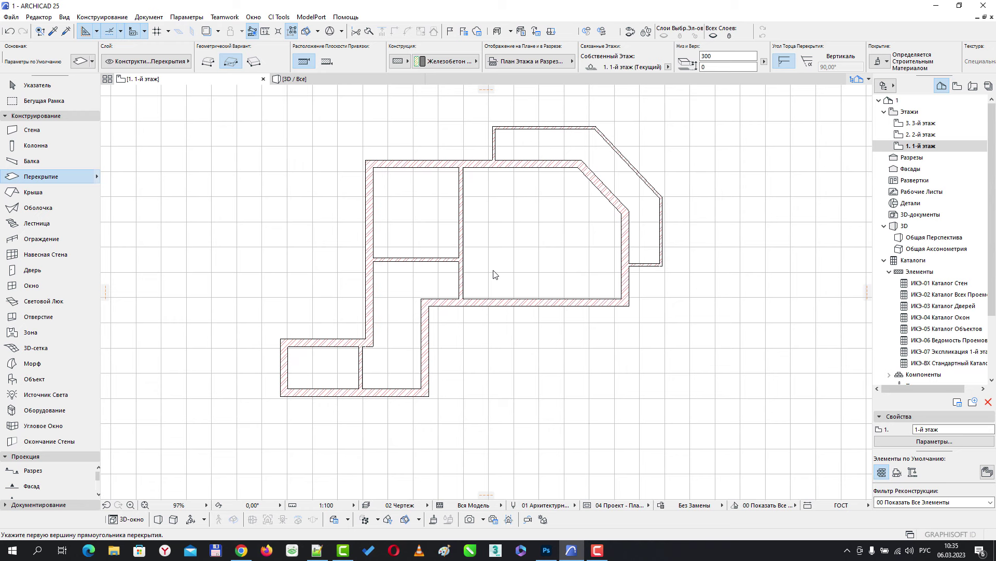
key(ctrl+t)
drag(596, 35, 569, 26)
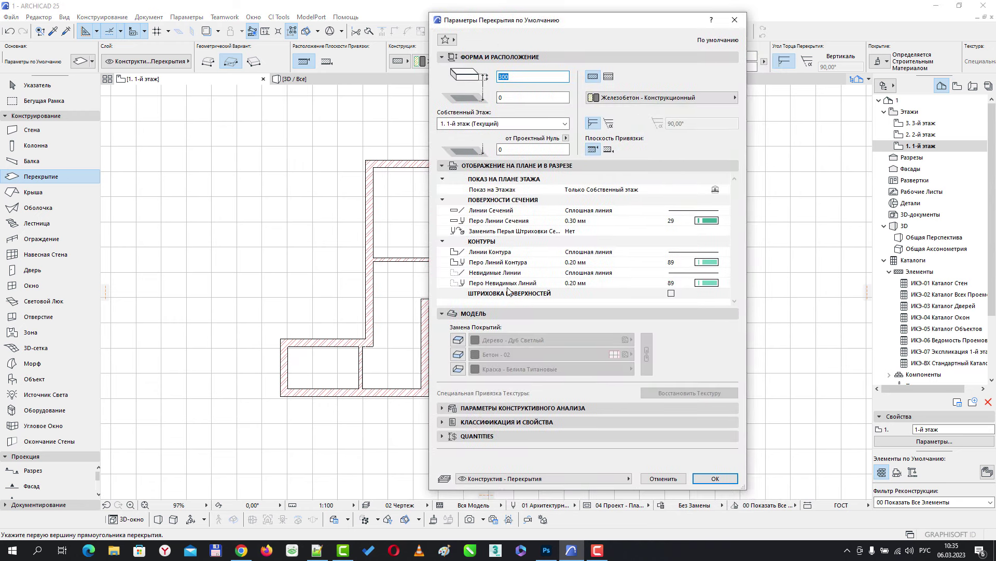
drag(524, 26, 552, 25)
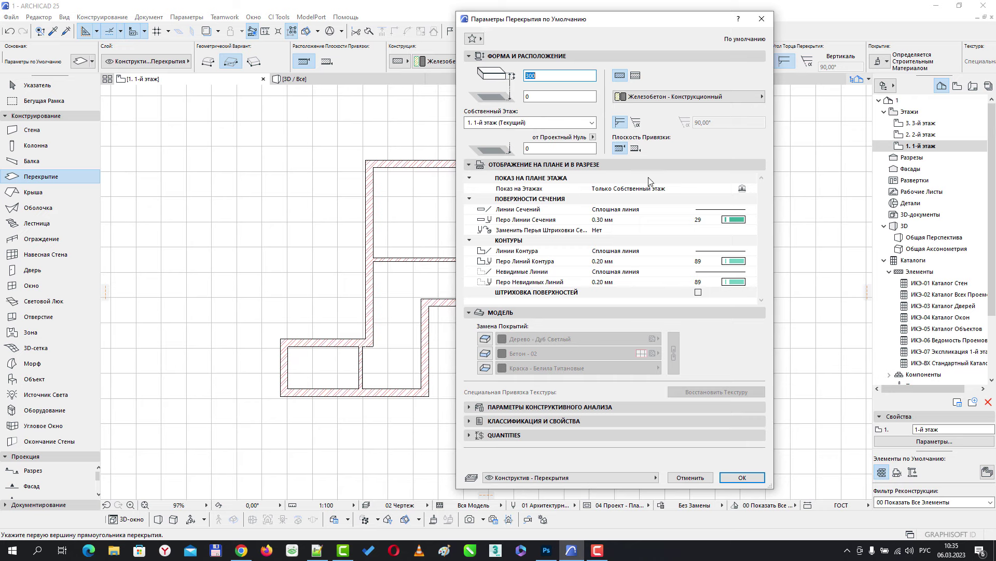
drag(549, 22, 573, 23)
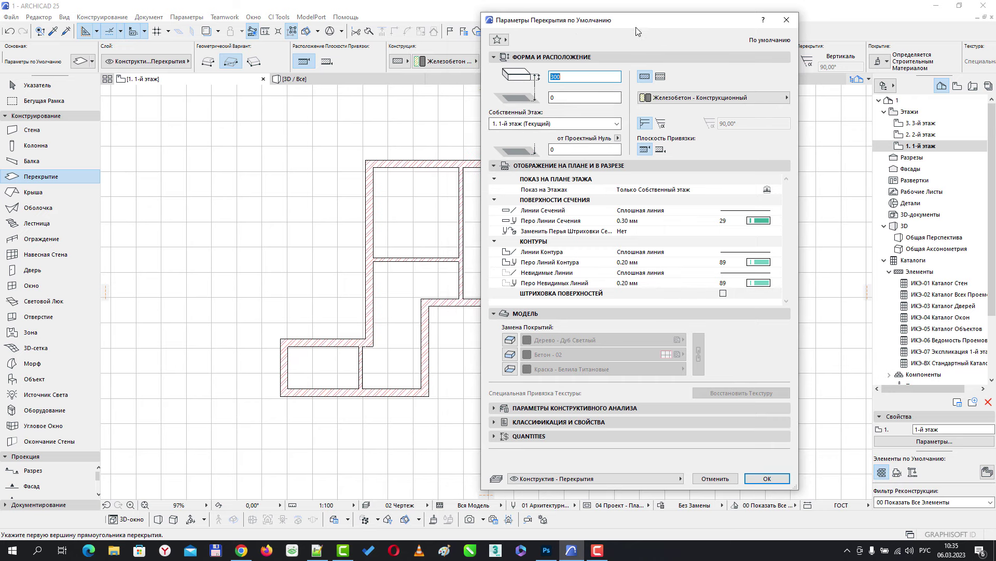
drag(636, 27, 710, 31)
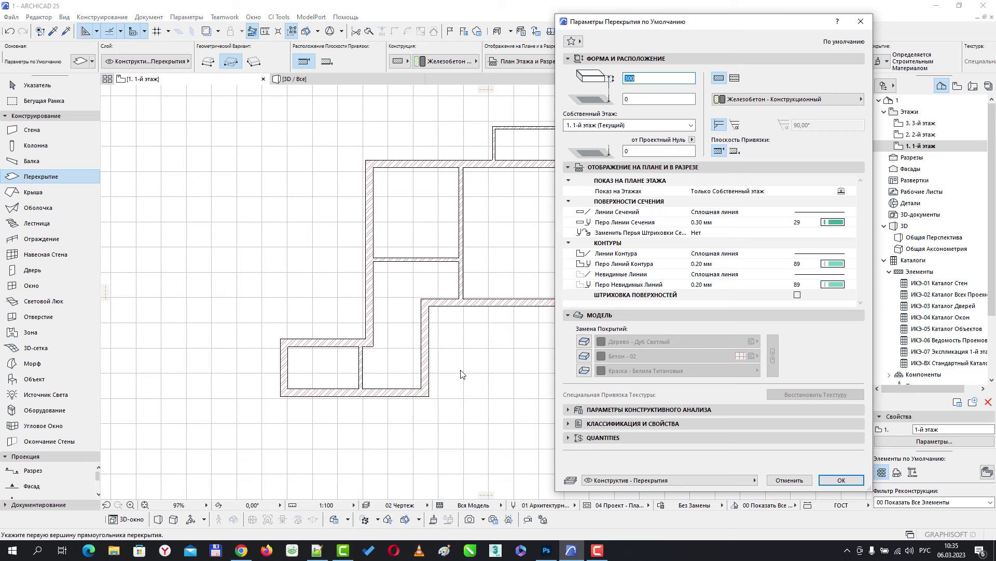
drag(682, 26, 588, 20)
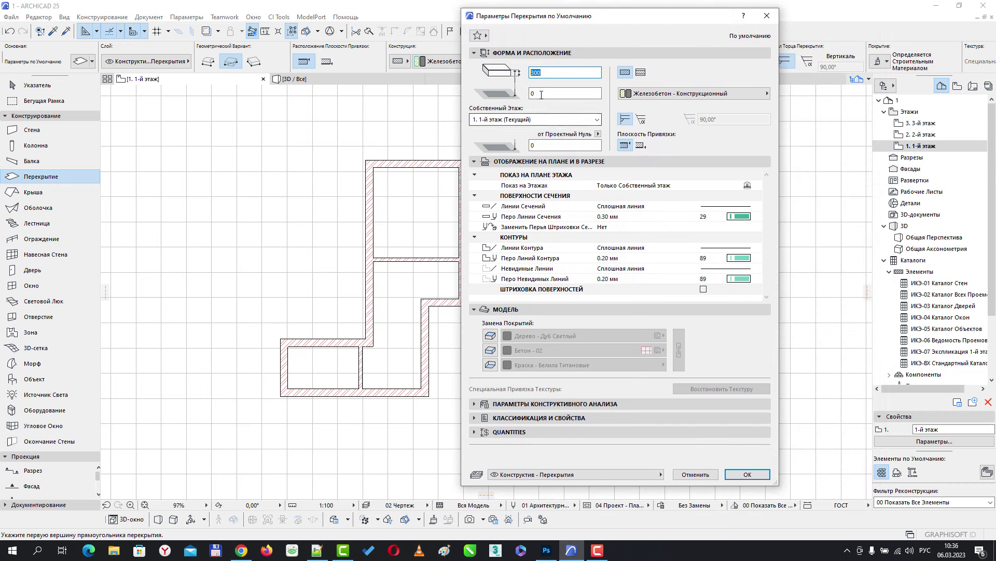
drag(596, 23, 563, 27)
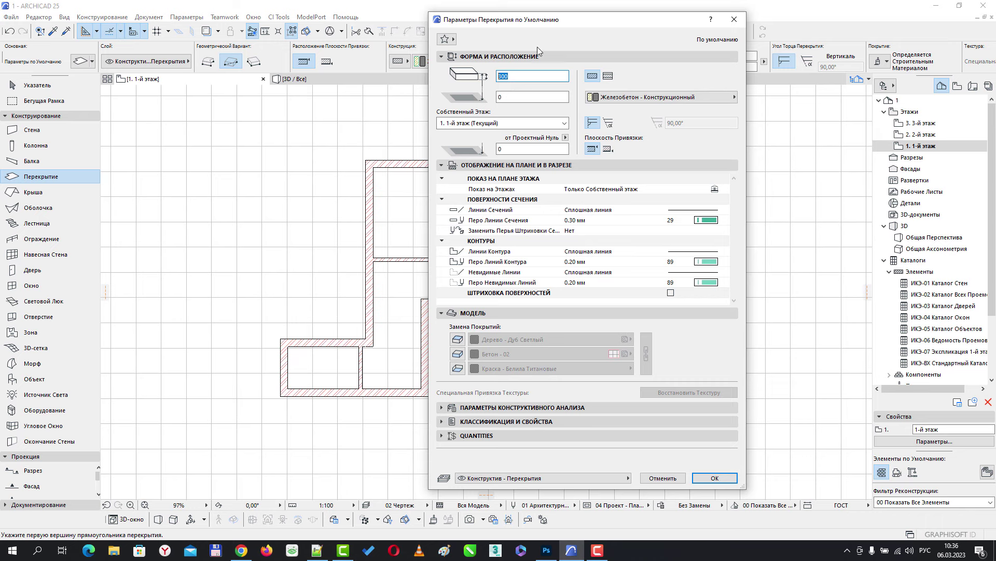
drag(579, 25, 540, 24)
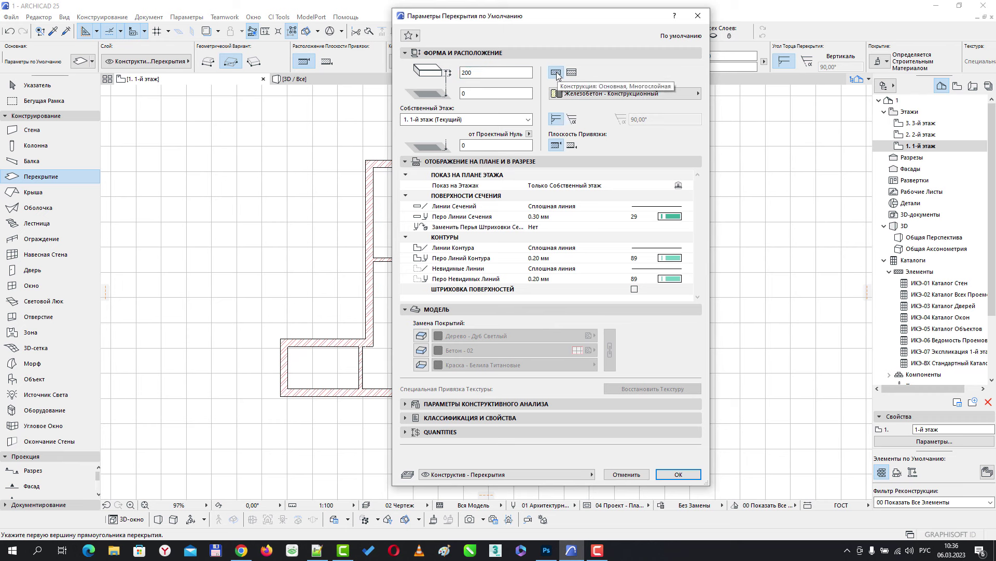
Step: Switch the default slab to a composite structure and look through the available composites
double_click(466, 72)
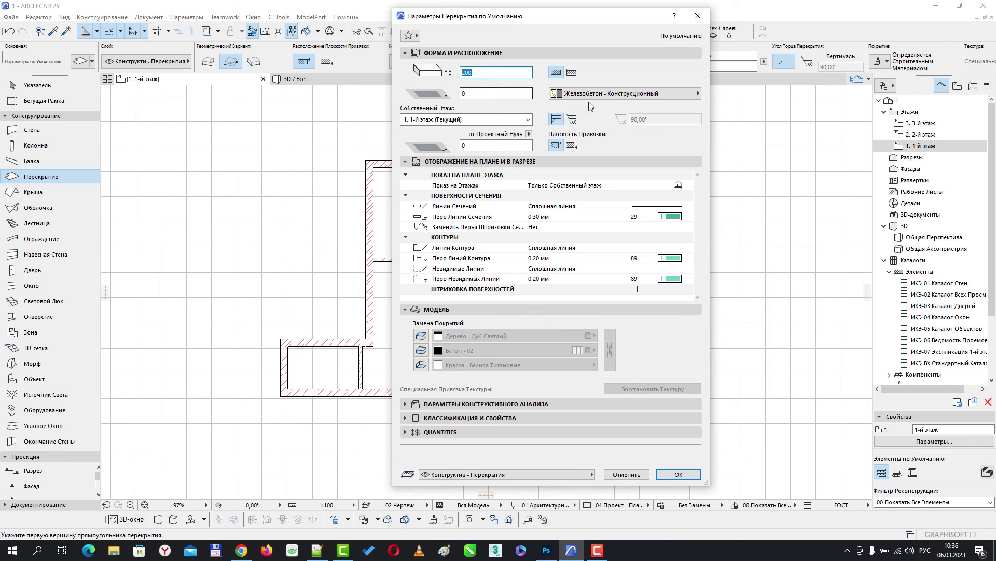
click(572, 74)
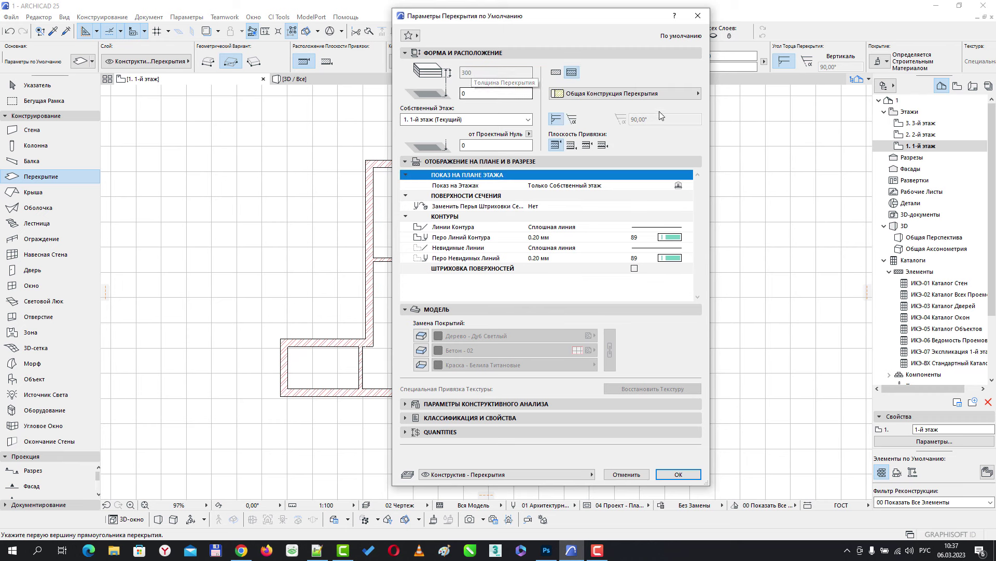
click(690, 93)
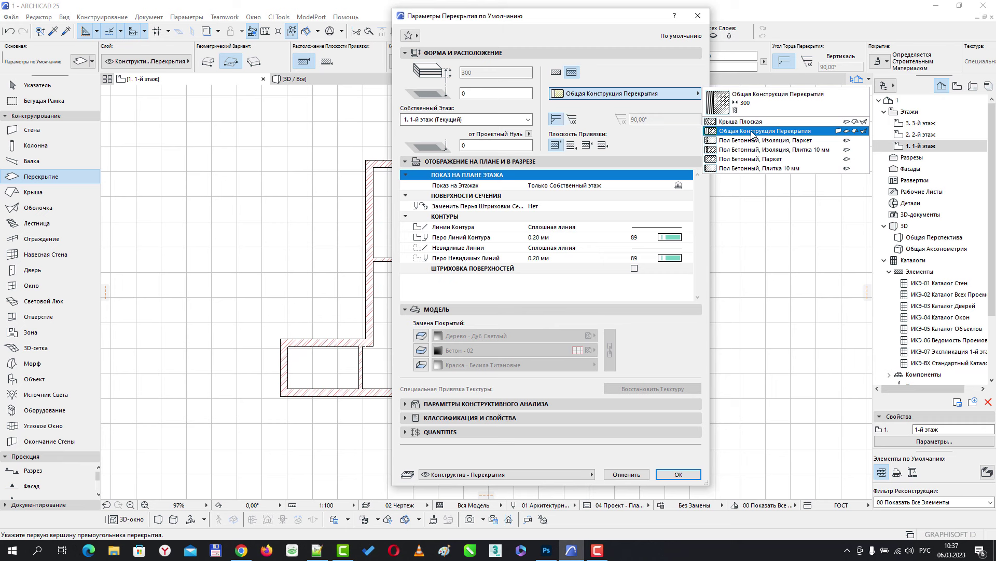
click(607, 71)
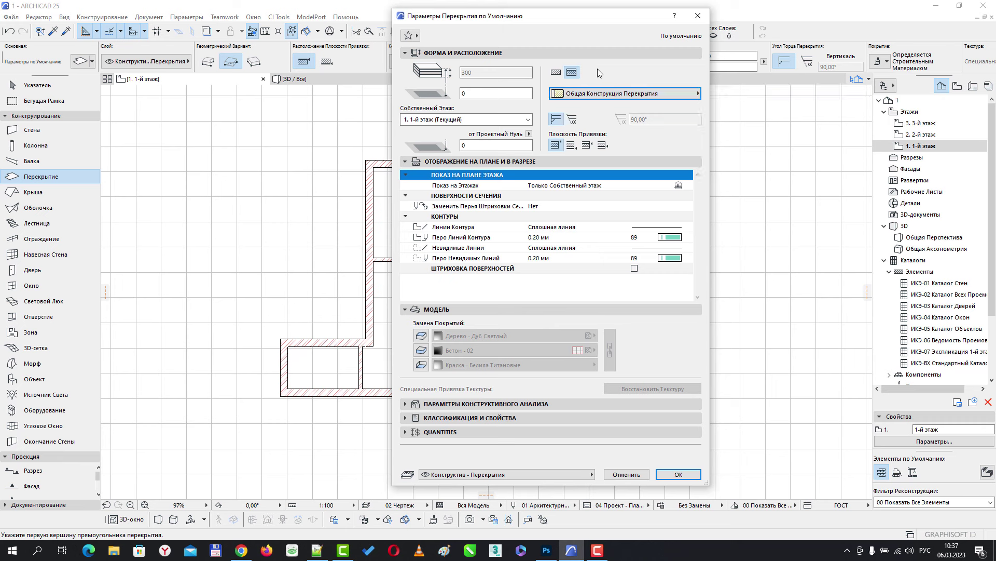
click(693, 96)
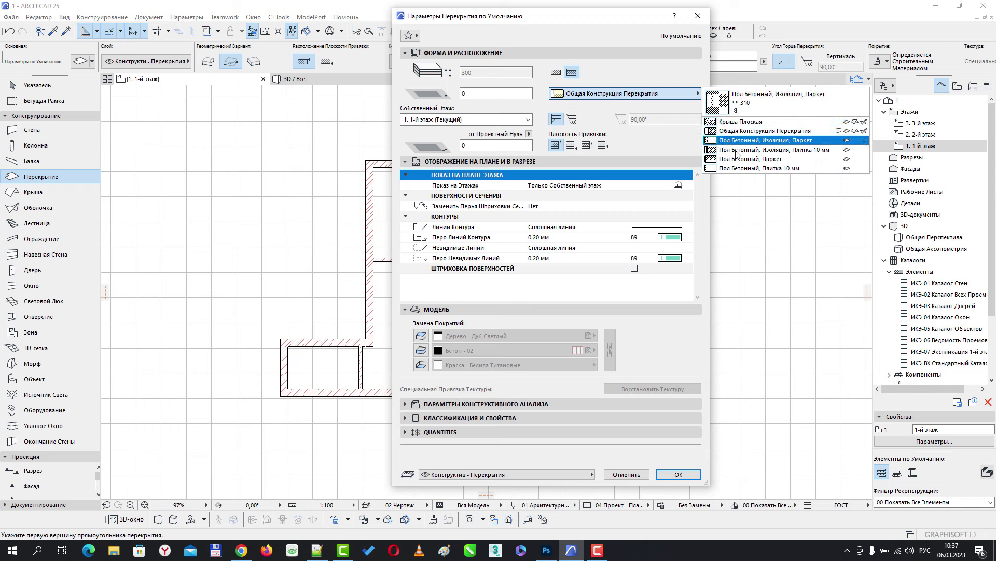
click(617, 70)
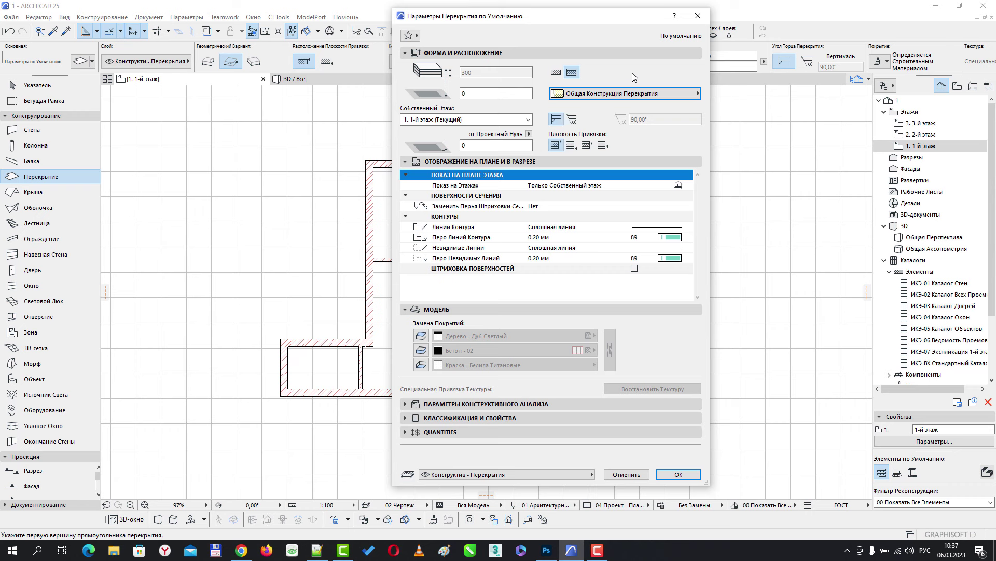
Step: Return the slab to the basic structure and look through the building materials, keeping Железобетон - Конструкционный
click(556, 73)
click(633, 94)
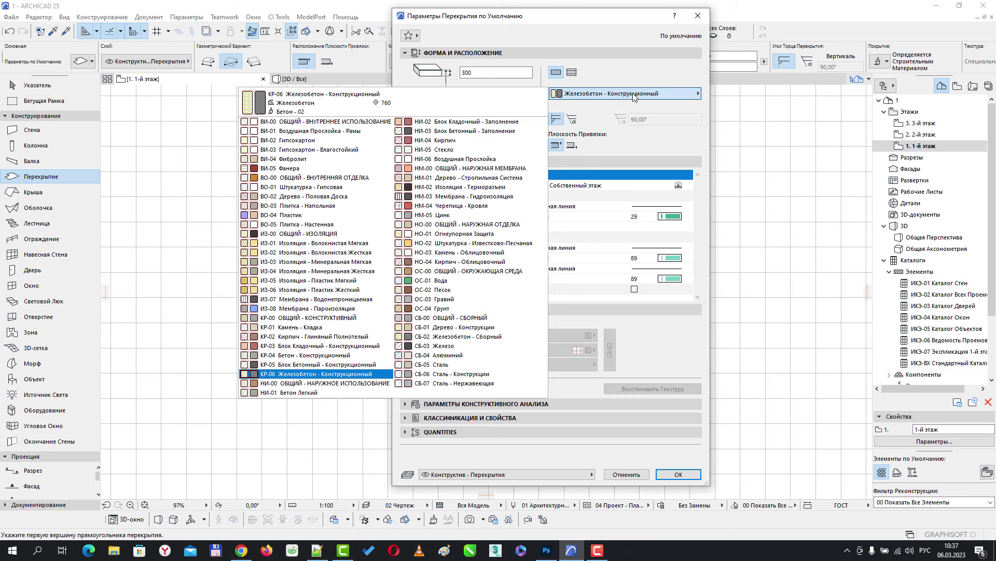
click(633, 95)
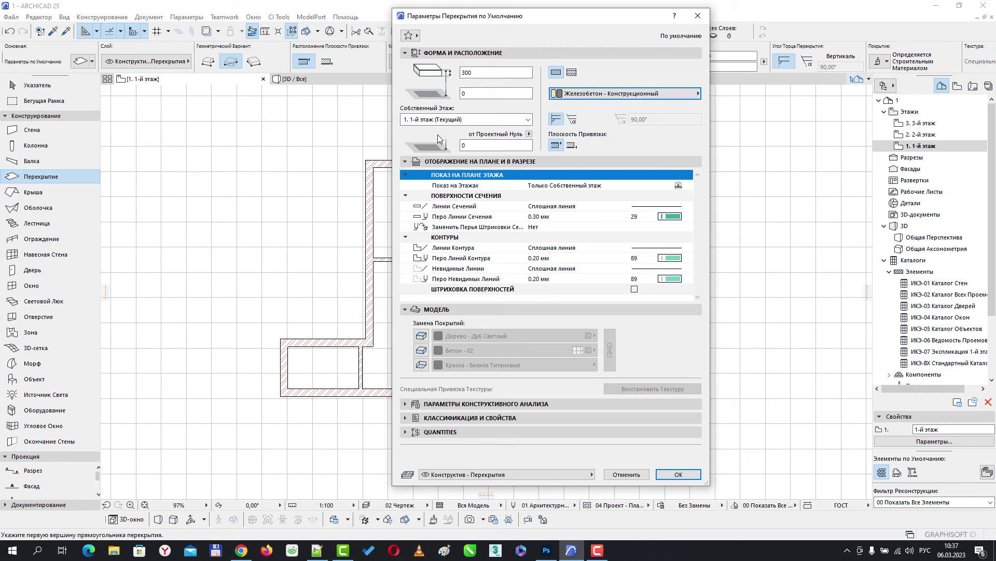
Step: Inspect the slab's elevation values and switch its reference plane to the bottom and back to the top
click(467, 93)
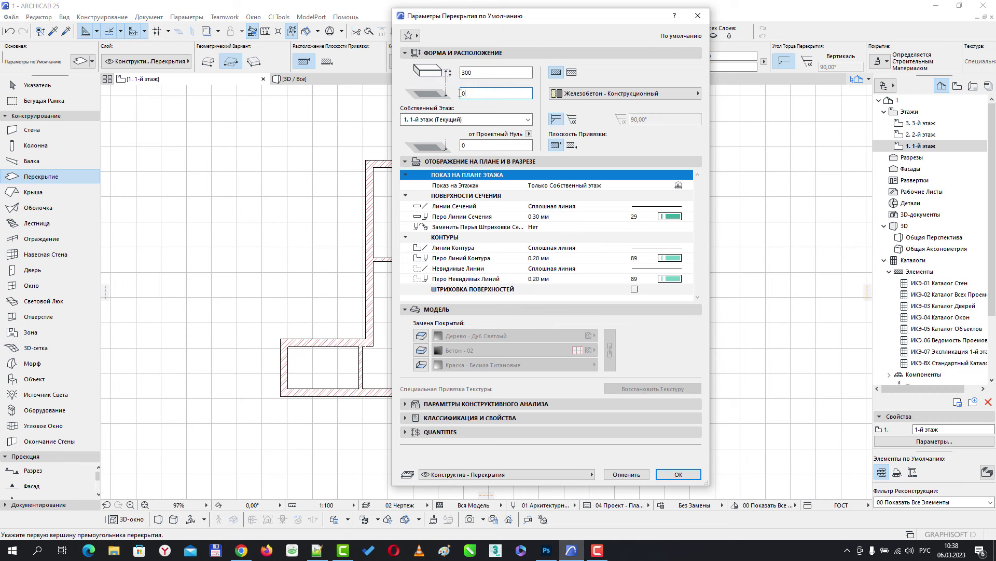
click(478, 148)
click(573, 148)
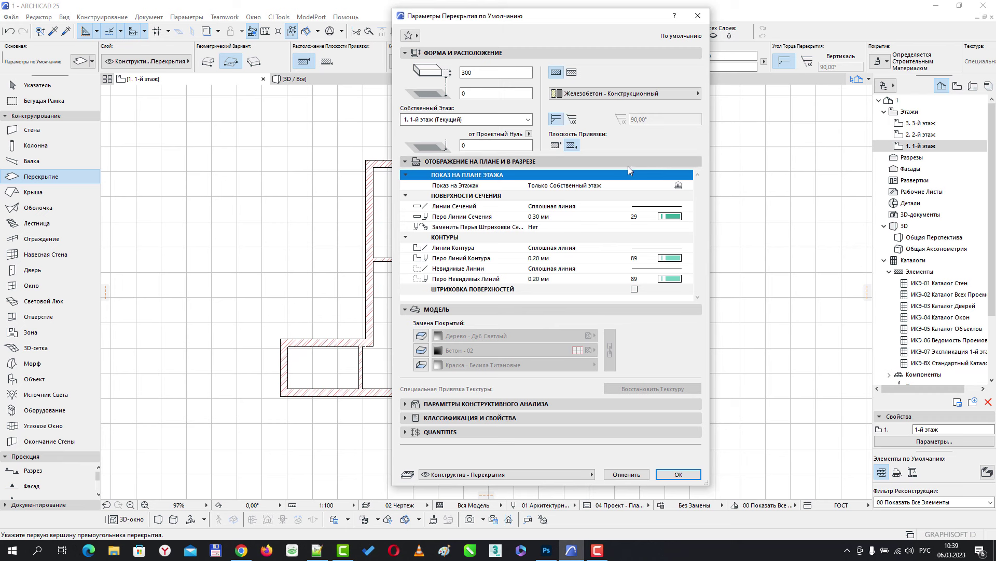
click(556, 146)
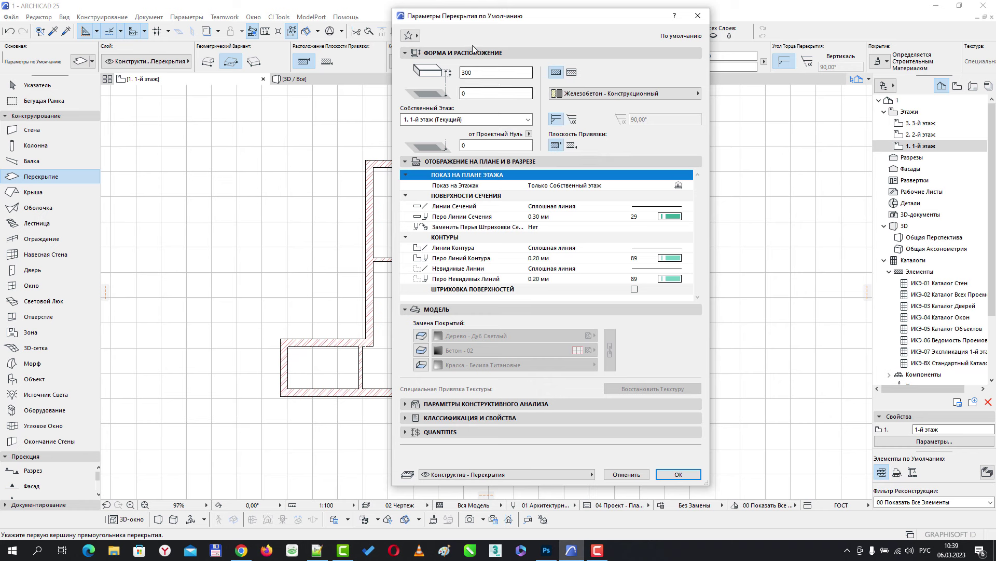
Step: Set the default slab thickness to 200 and accept the slab settings
double_click(478, 72)
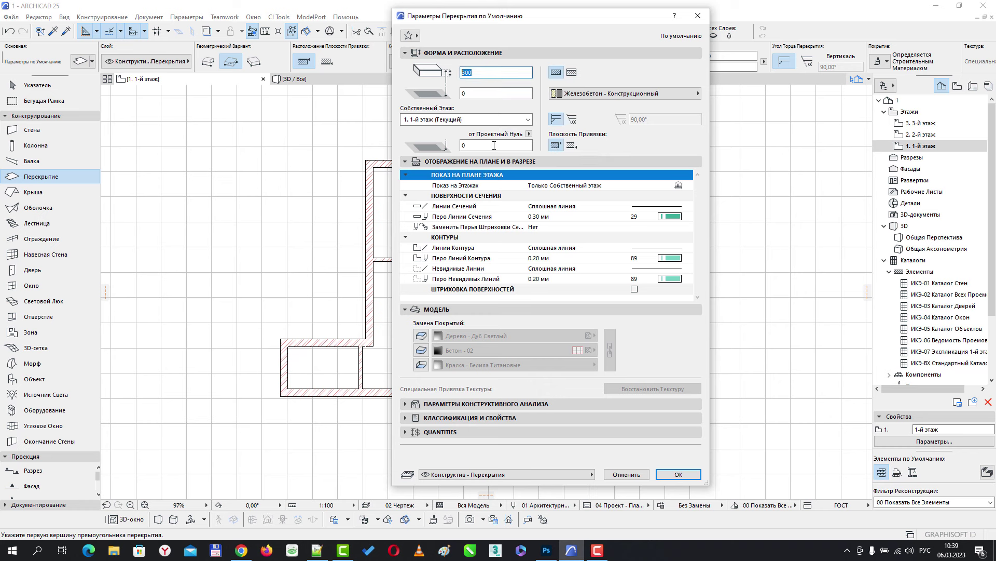
text(20)
click(678, 474)
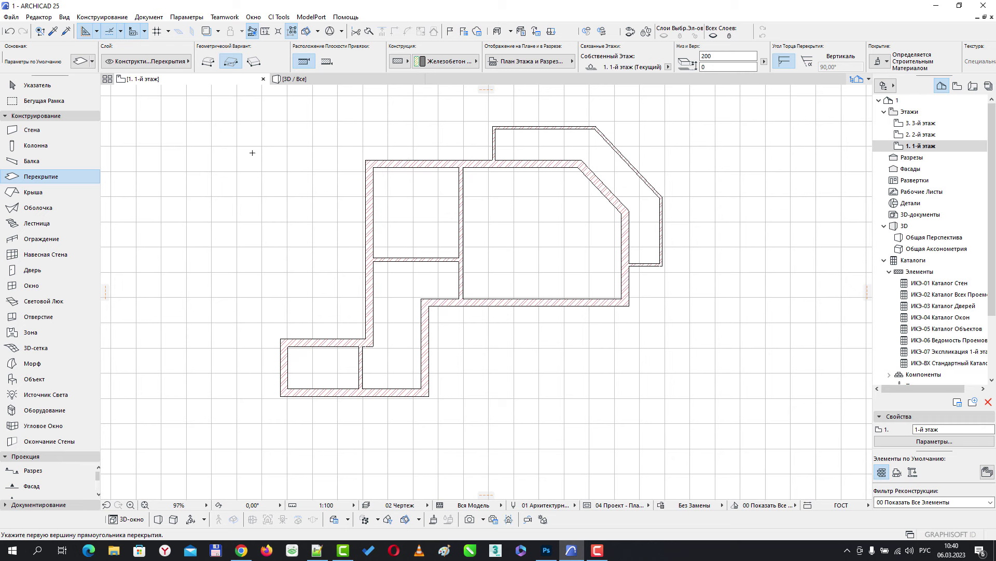
Step: Start a polygonal slab outline at the building's upper-left outer corner and run it along the wall to the thin protruding wall
click(207, 61)
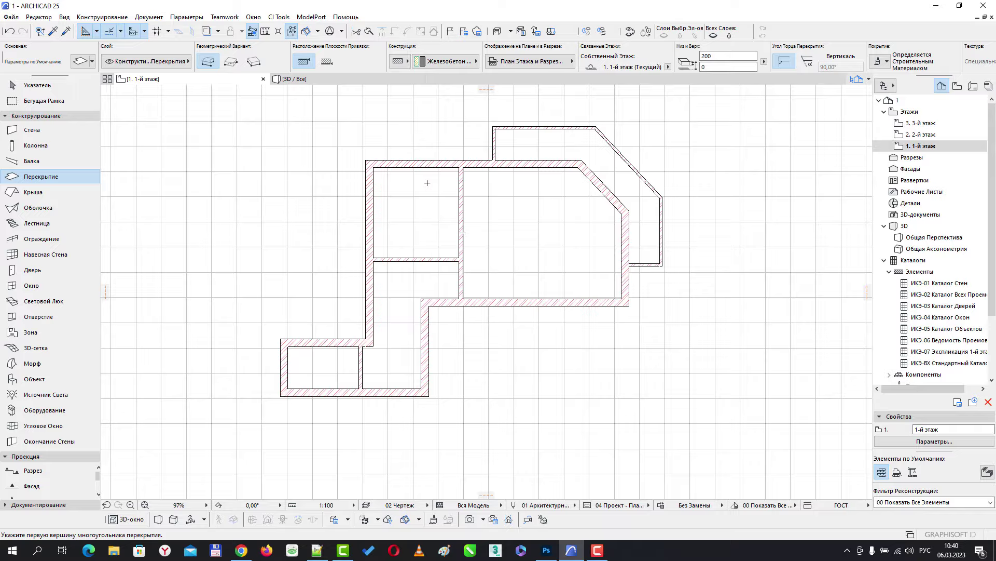
scroll(427, 183, up, 3)
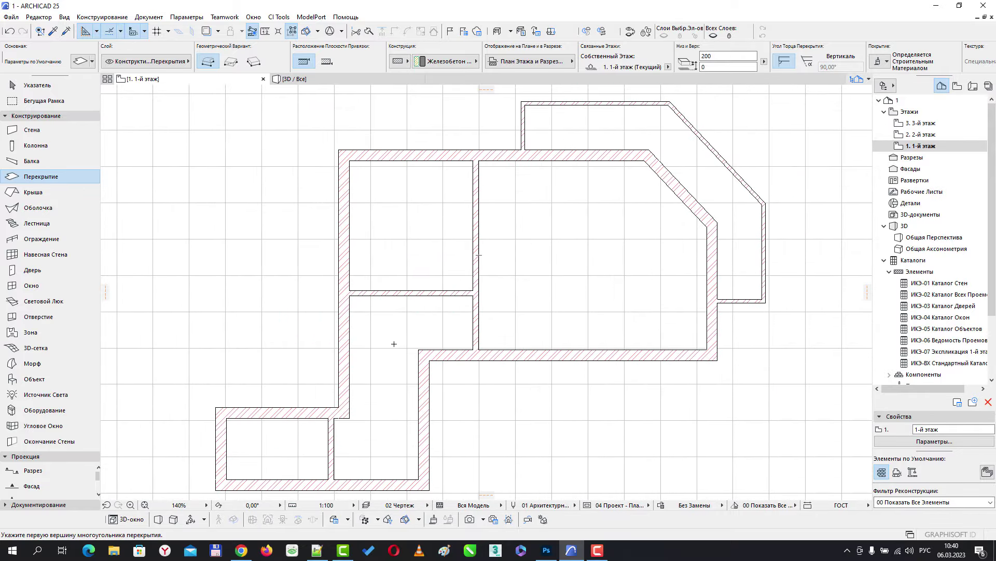
middle_drag(394, 343, 417, 296)
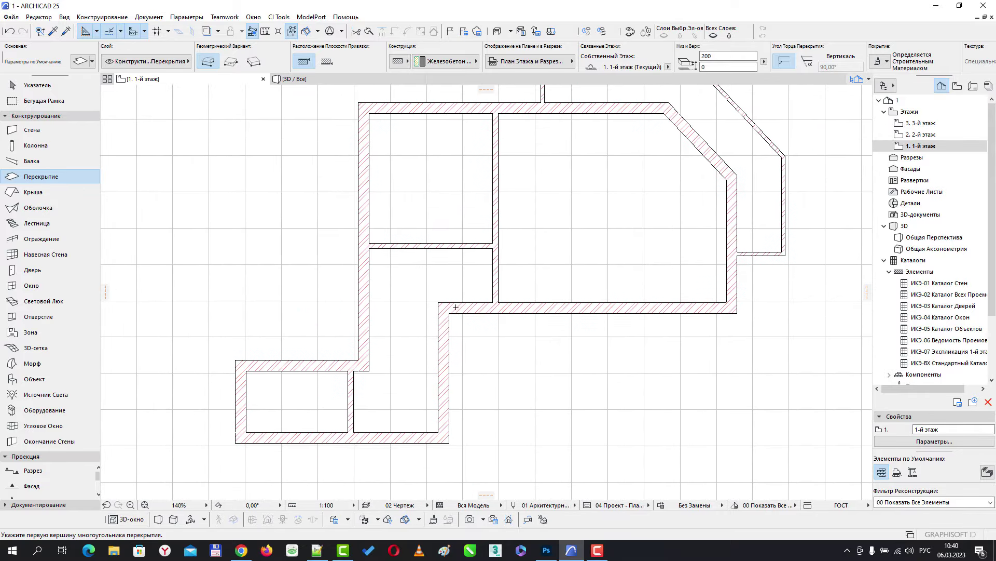
middle_drag(415, 211, 405, 309)
scroll(370, 214, up, 5)
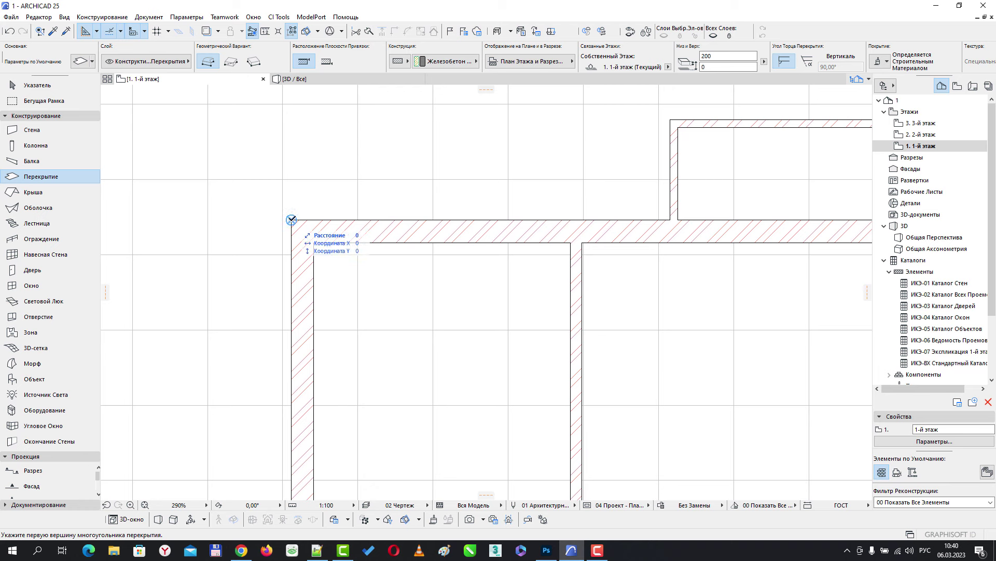
click(291, 219)
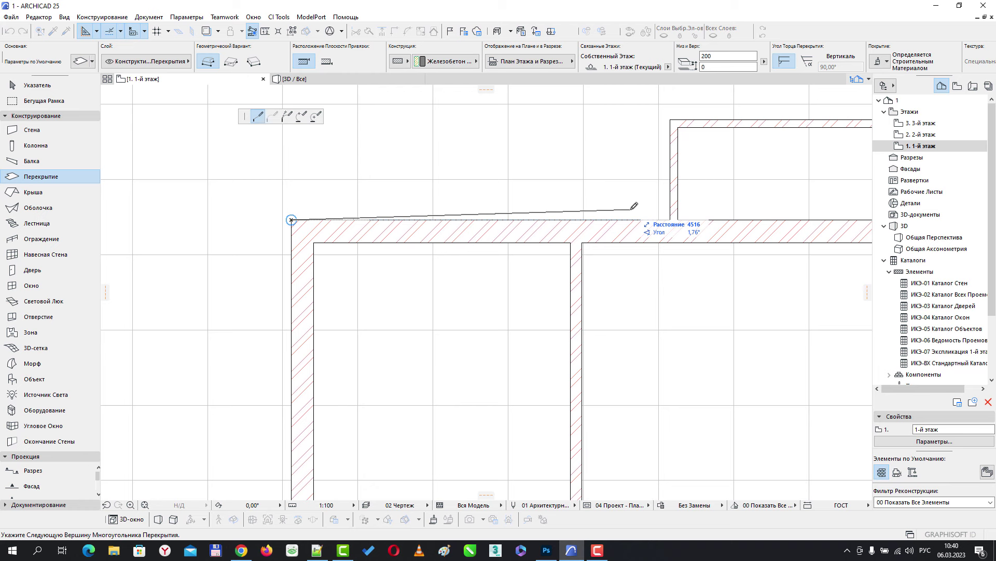
click(672, 215)
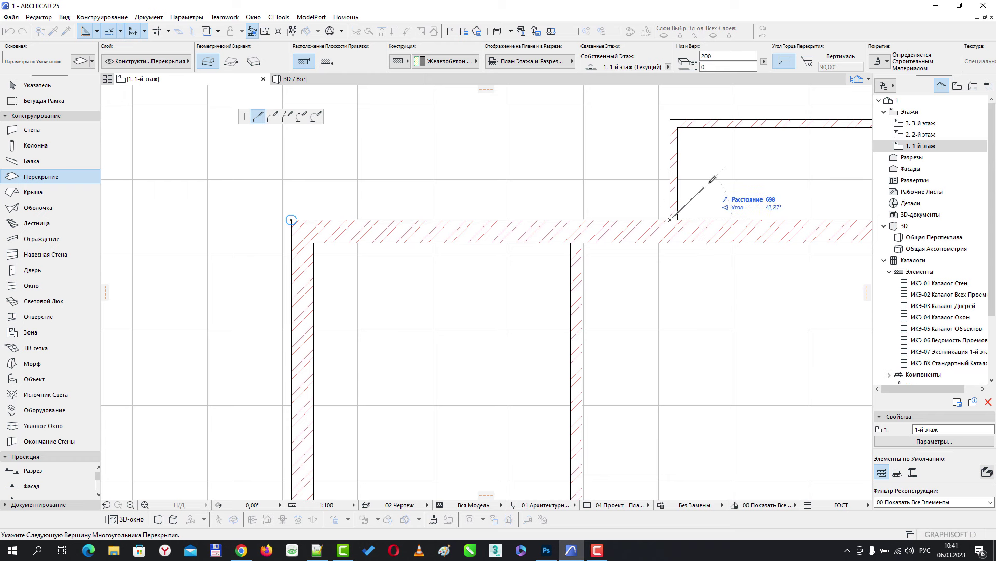
Step: Continue the slab outline up the thin protruding wall to its outer corner and along its upper edge to the diagonal
middle_drag(709, 186, 575, 263)
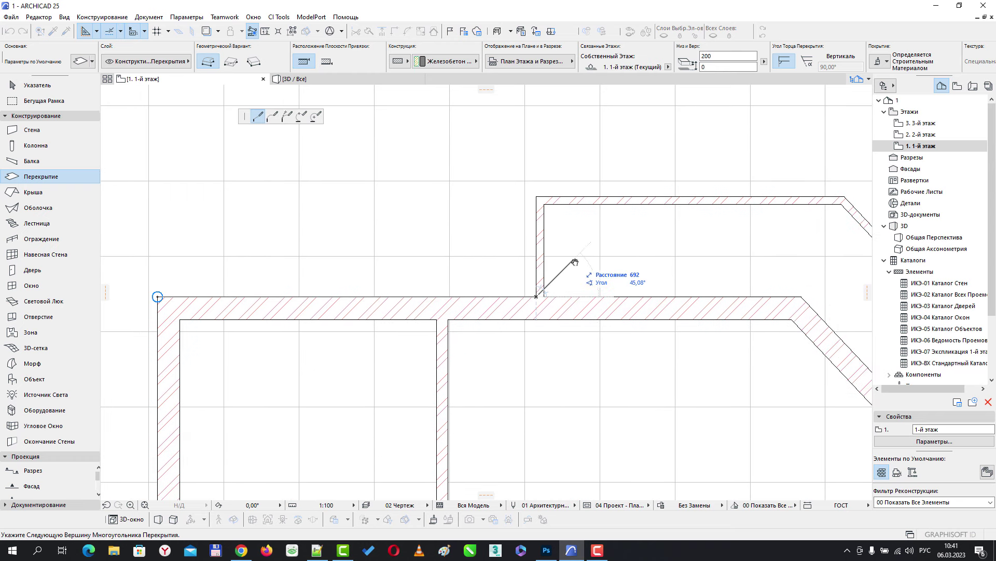
middle_drag(644, 255, 634, 217)
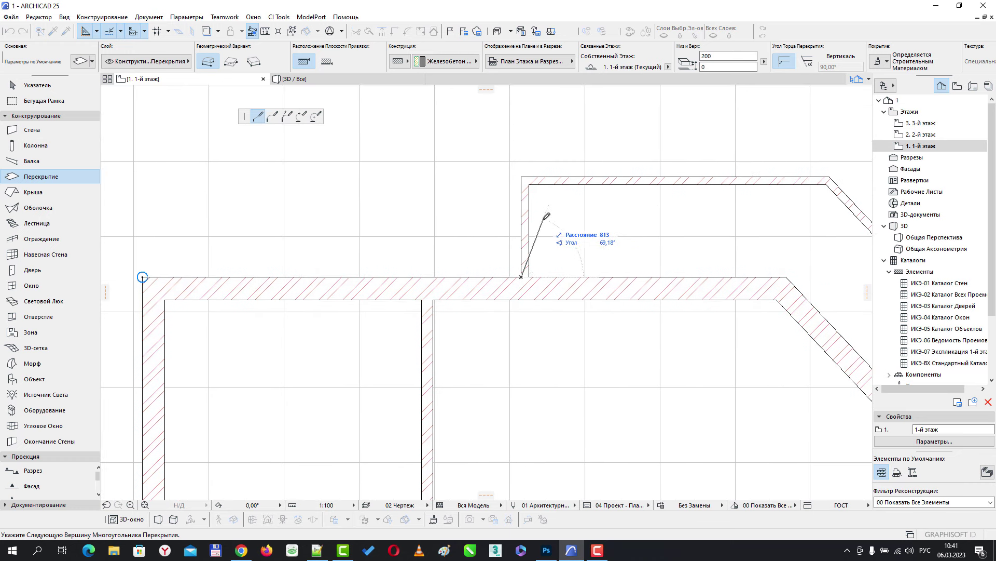
scroll(547, 216, up, 2)
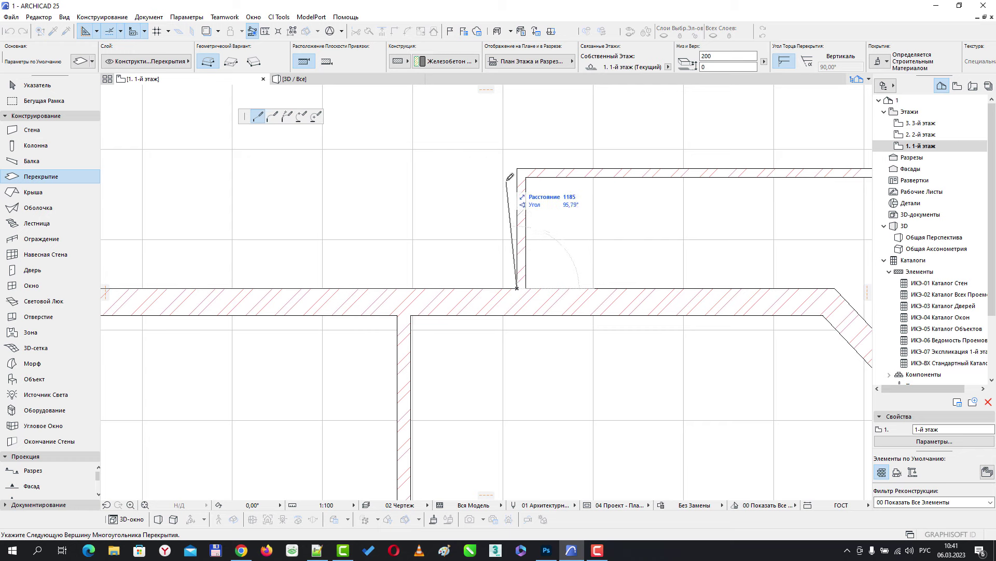
click(518, 168)
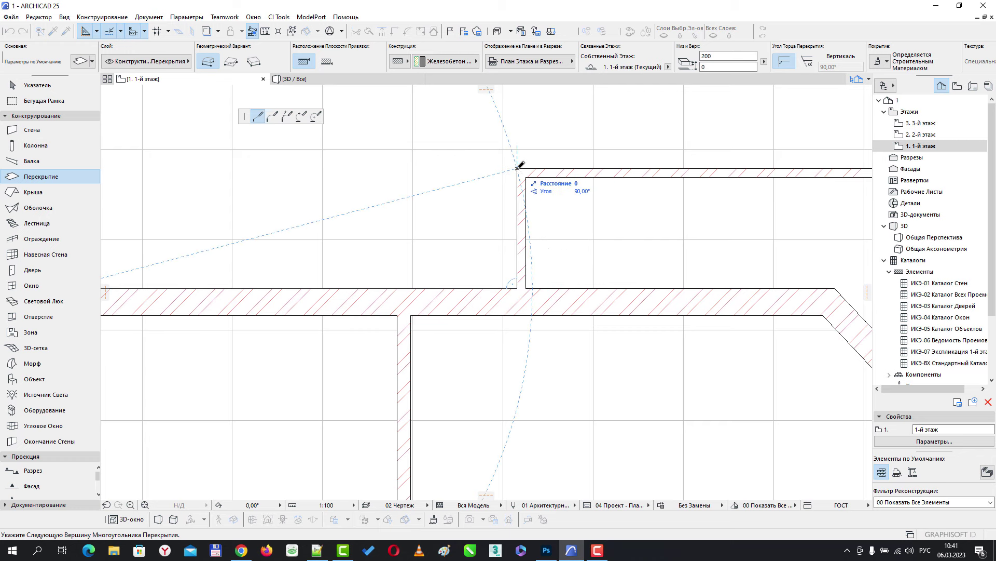
scroll(649, 166, down, 2)
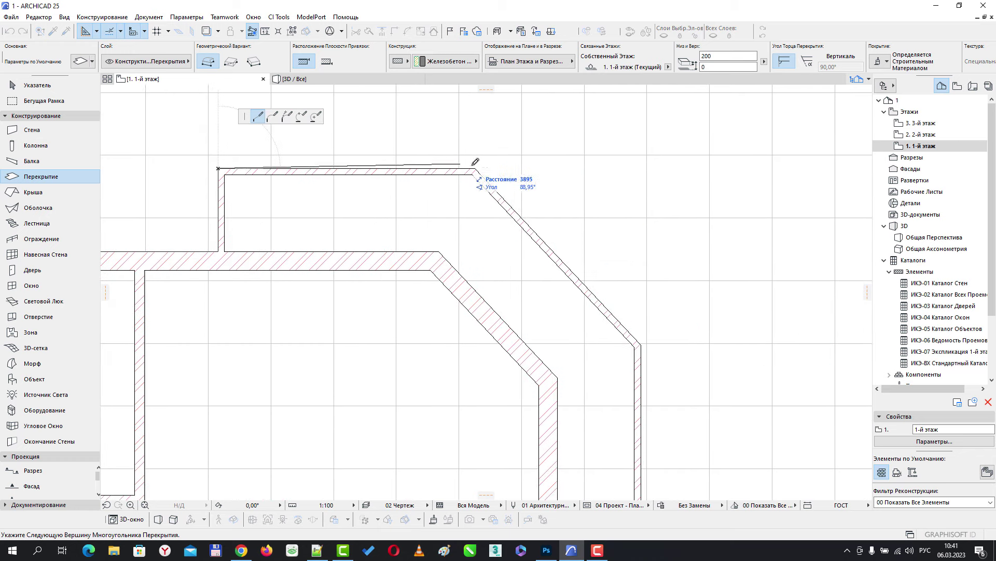
click(475, 169)
Step: Trace the slab outline along the thin wall's diagonal and vertical outer edges and back to the main outer wall
middle_drag(646, 295, 612, 166)
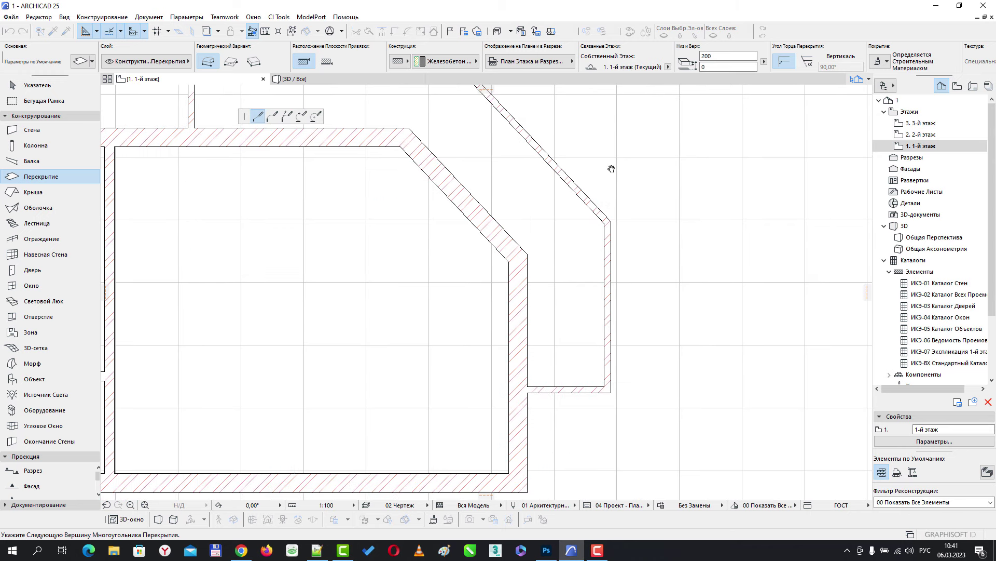
click(612, 223)
middle_drag(663, 305, 710, 235)
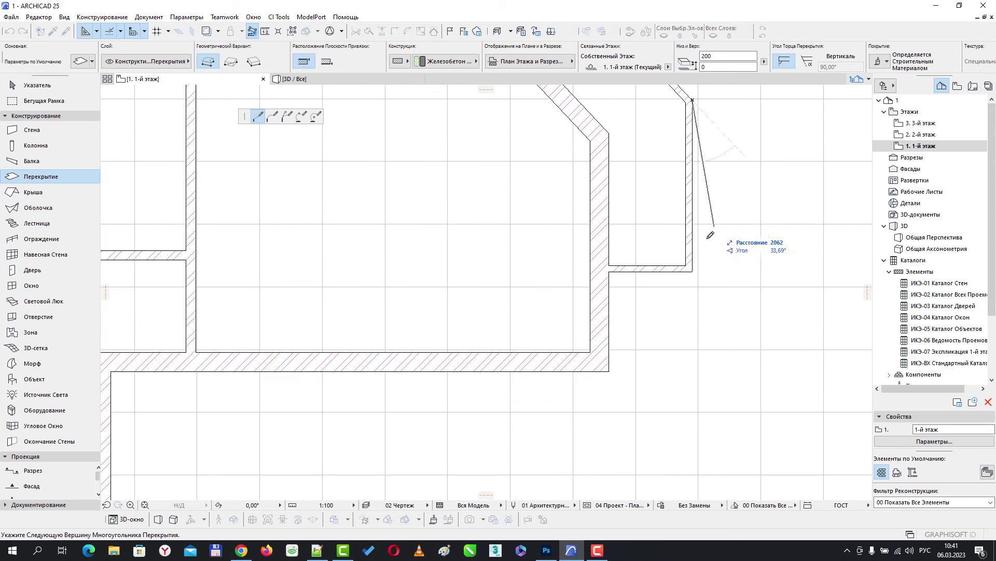
click(693, 271)
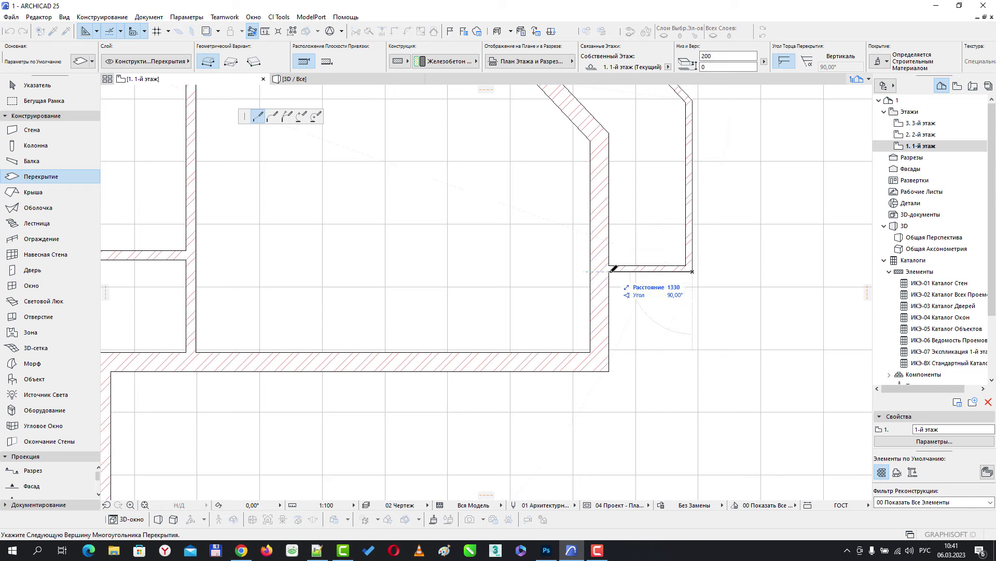
click(610, 271)
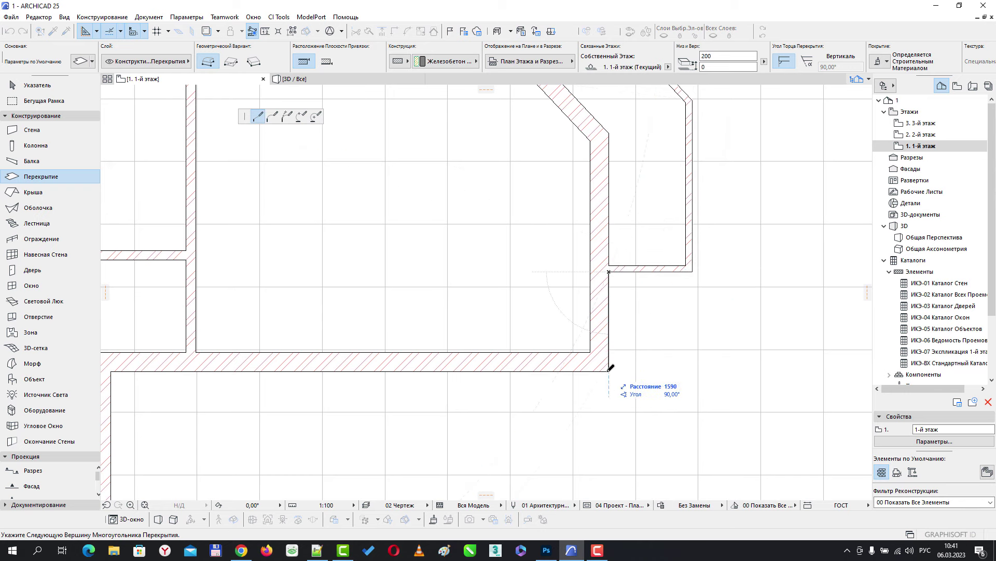
Step: Run the slab outline around the main wall's lower-right corner and the inward corner, then along the lower wing's bottom edge
scroll(611, 373, down, 3)
middle_drag(362, 392, 619, 335)
scroll(629, 262, up, 3)
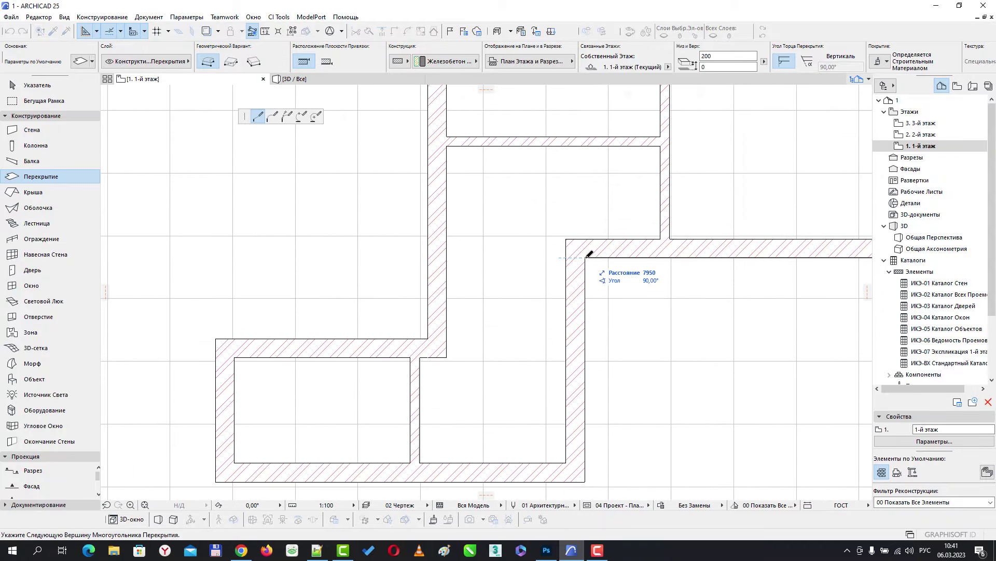
middle_drag(589, 286, 580, 218)
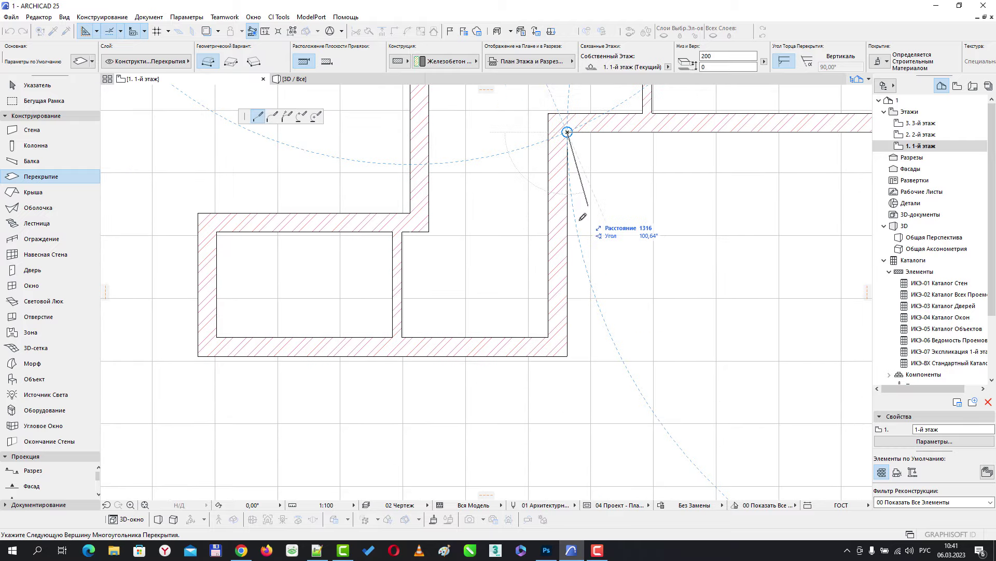
click(568, 356)
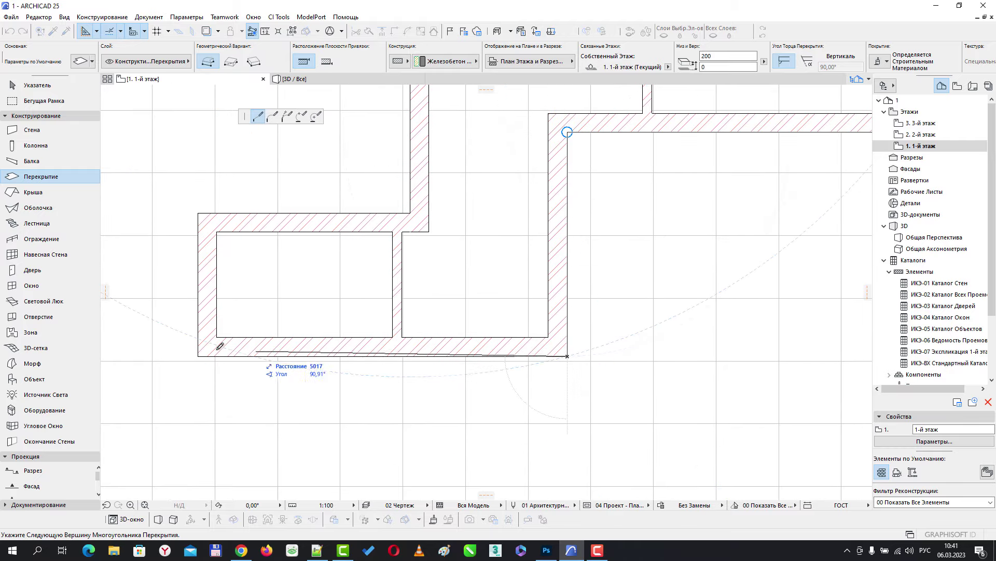
click(198, 356)
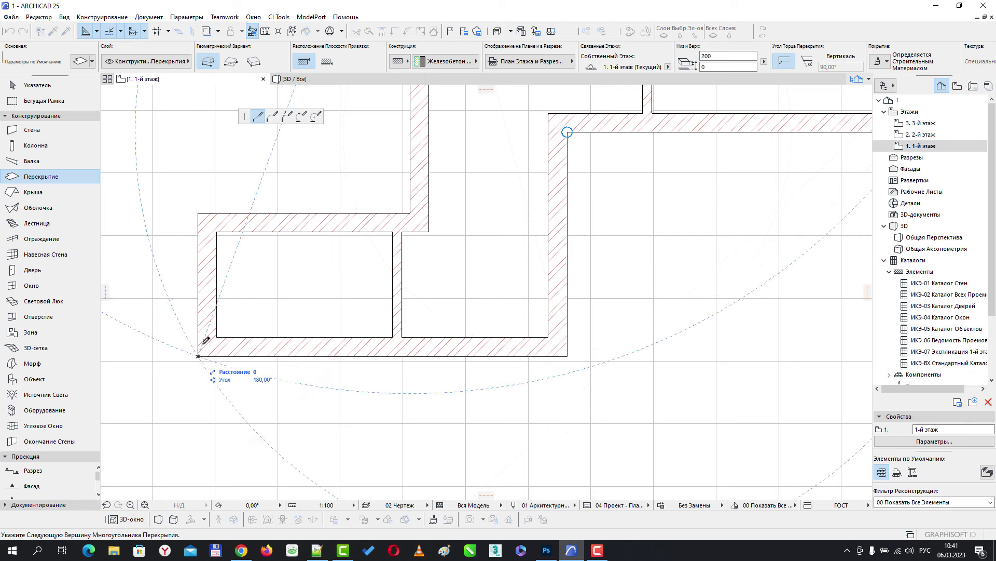
Step: Trace the lower wing's remaining outer corners and close the slab outline at the building's upper-left starting corner
click(197, 213)
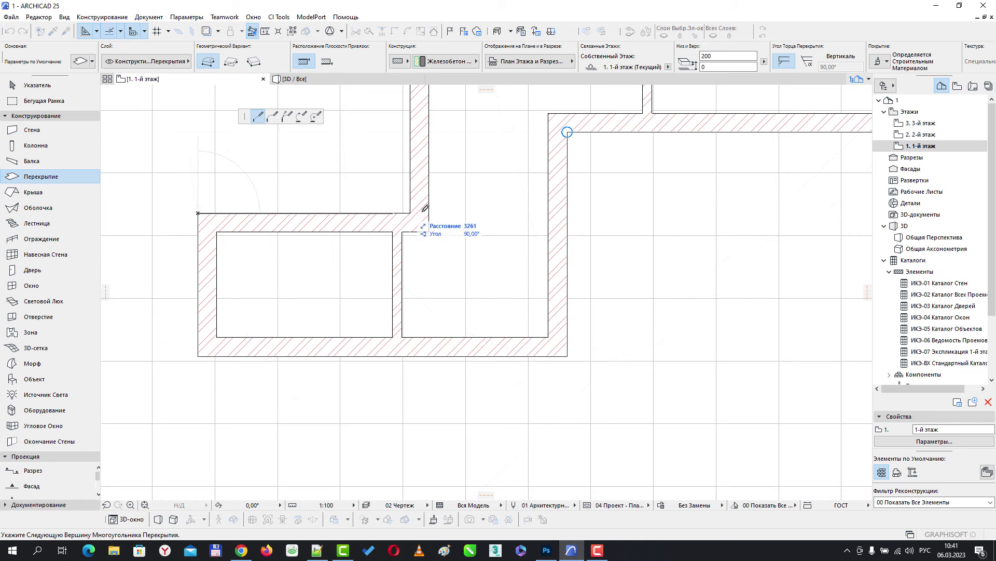
click(412, 213)
middle_drag(413, 171, 422, 358)
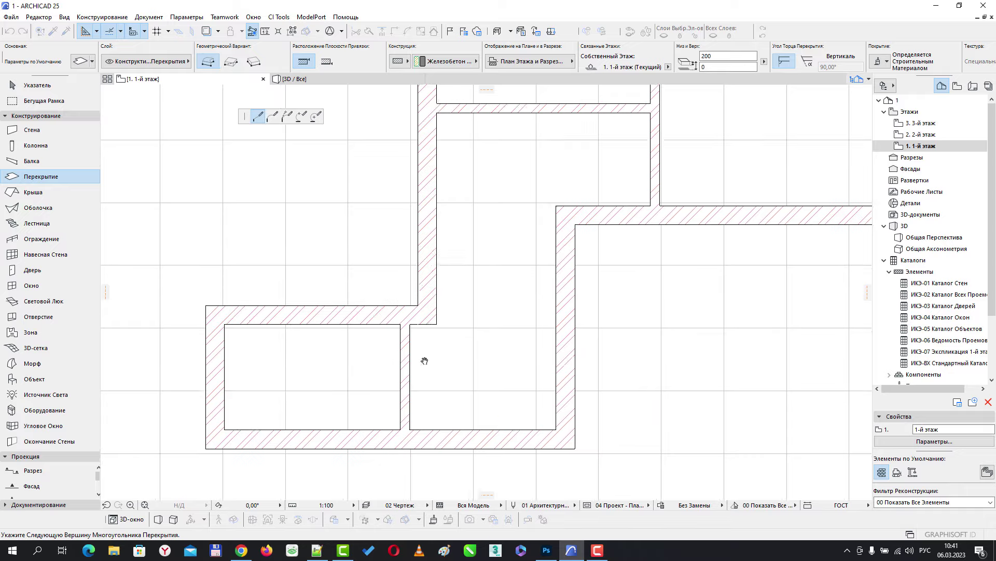
middle_drag(418, 149, 409, 375)
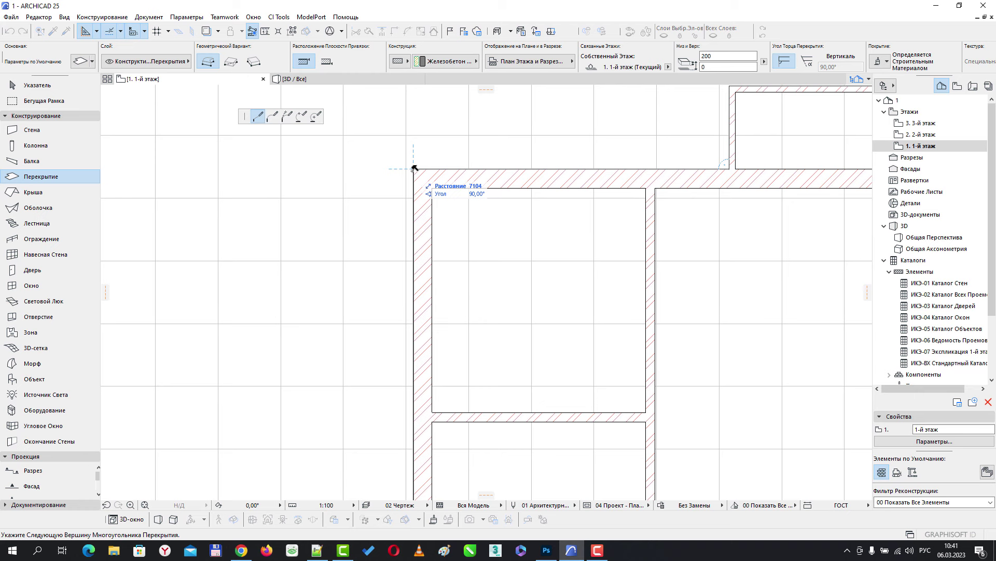
click(413, 168)
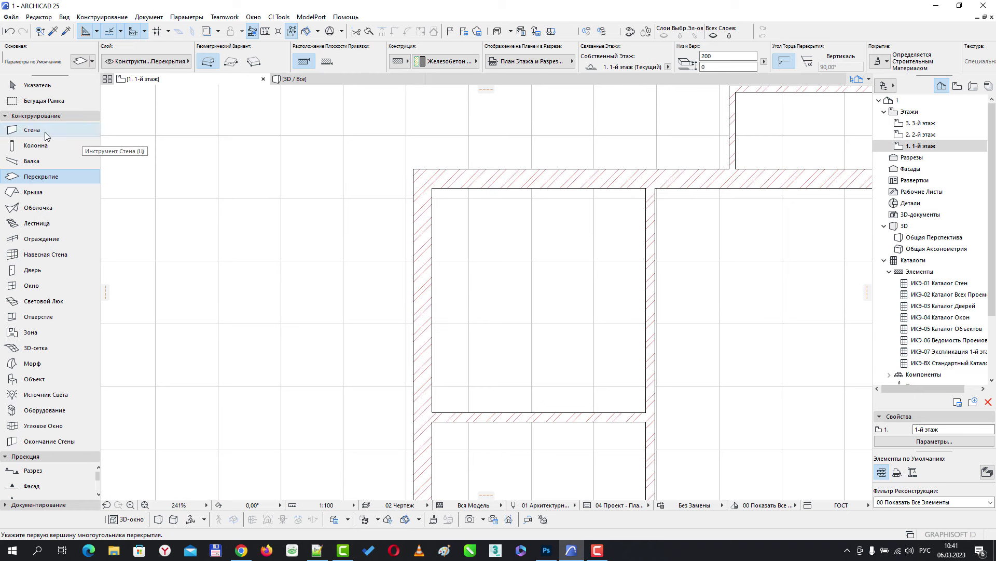
Step: Leave the slab tool and select the slab in the floor plan to check its contour against the outer walls
click(41, 85)
scroll(350, 269, down, 5)
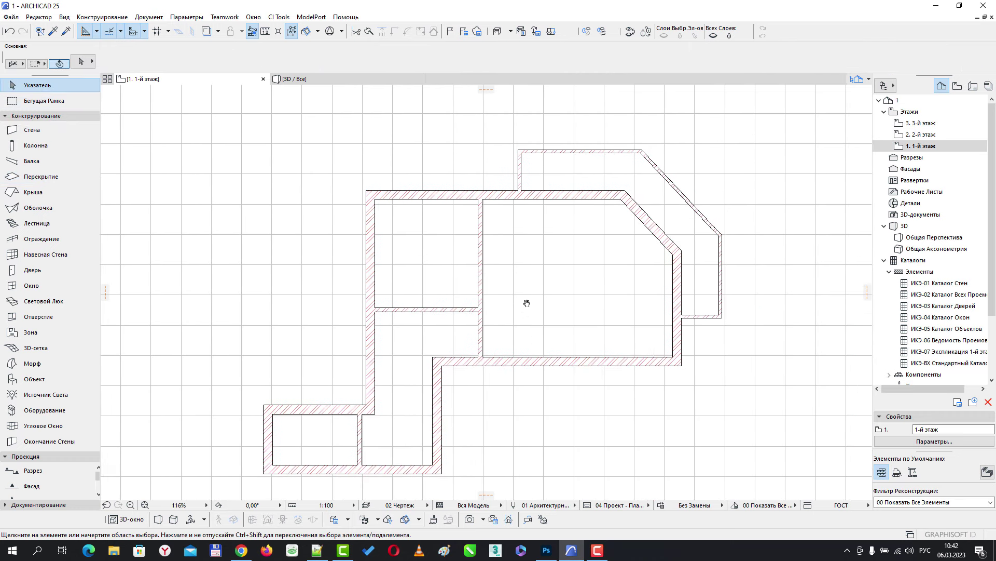
middle_drag(526, 303, 500, 229)
middle_drag(557, 321, 538, 360)
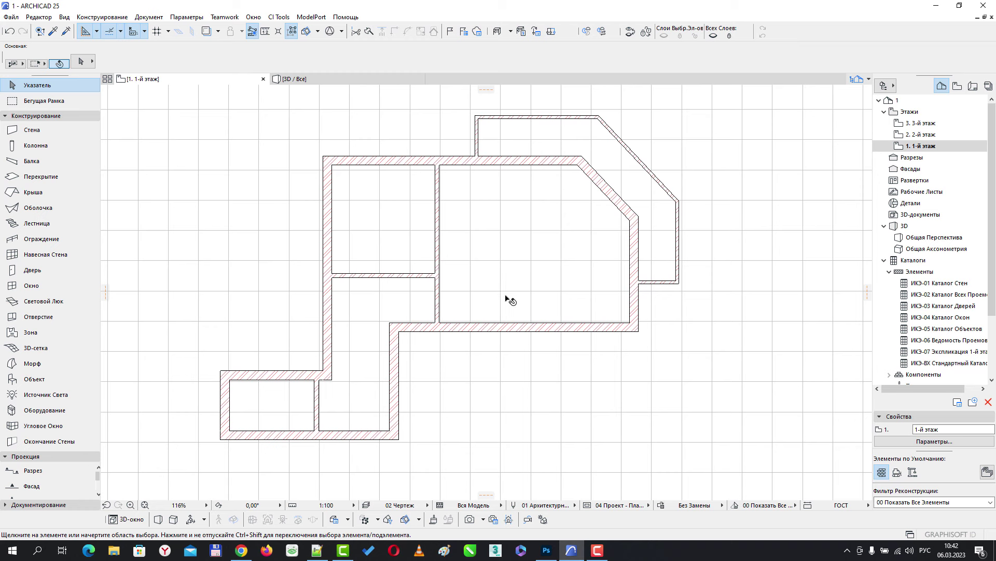
click(485, 225)
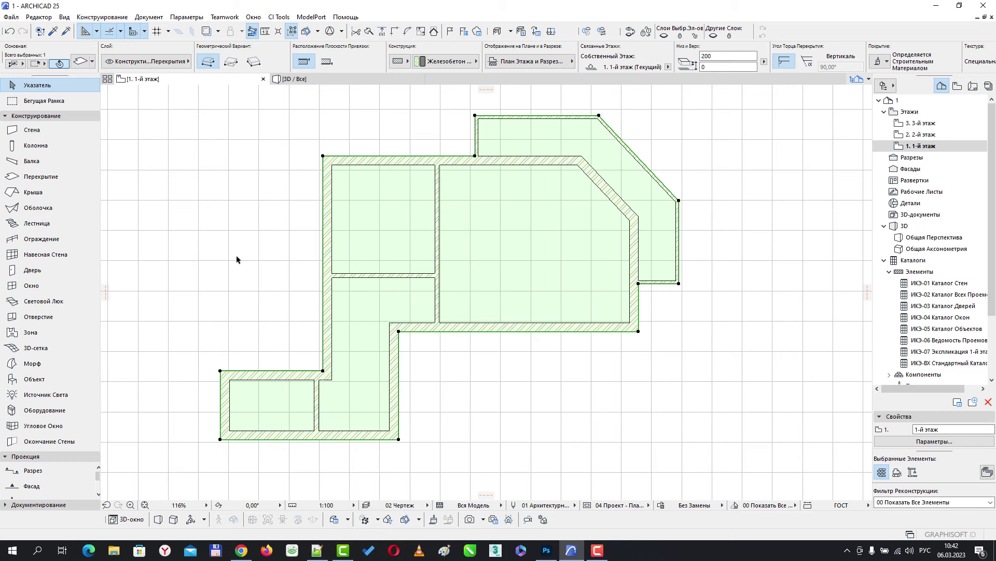
Step: Inspect the slab beneath the walls in 3D, then check its selected contour again in the first-floor plan
click(301, 79)
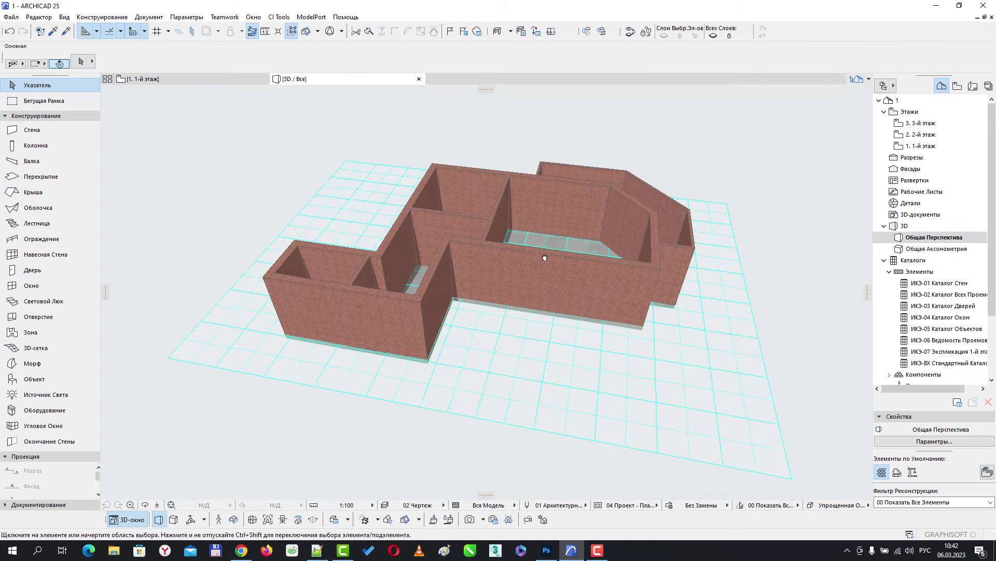
shift+middle_drag(544, 258, 382, 281)
shift+middle_drag(435, 264, 528, 407)
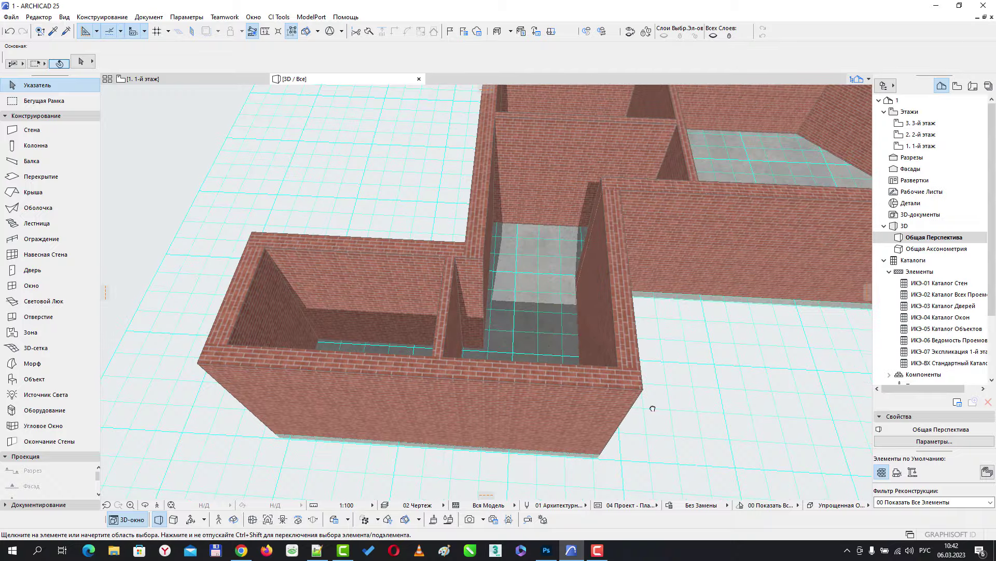
click(192, 80)
click(490, 398)
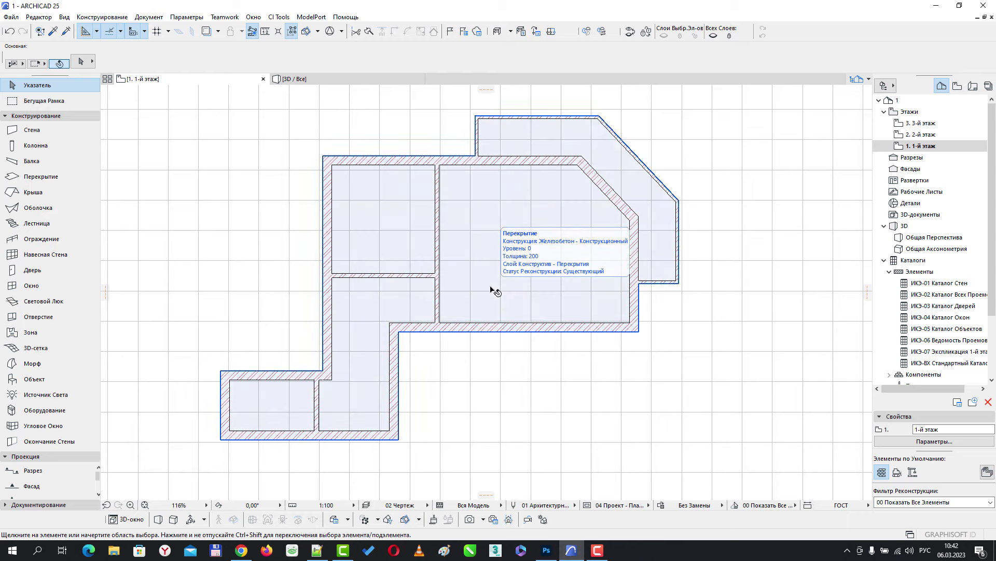
click(493, 293)
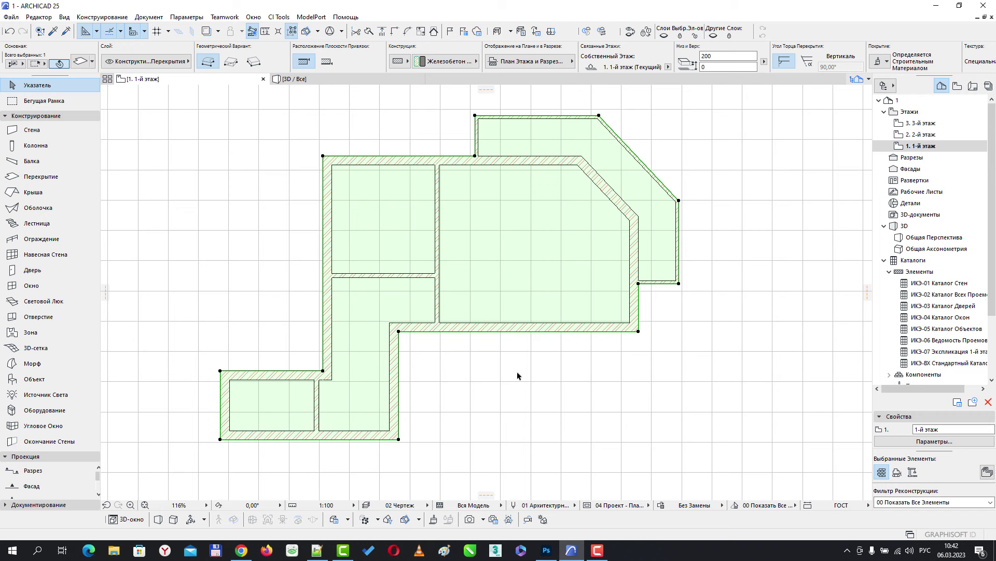
click(517, 376)
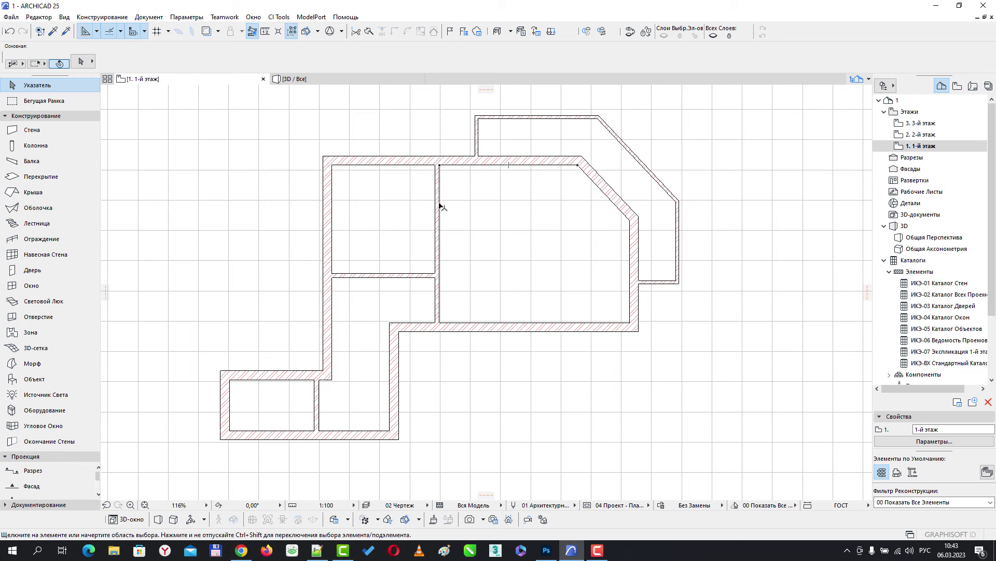
Step: Look down on the slab inside the rooms in 3D and return to the first-floor plan
mouse_move(474, 243)
click(355, 80)
shift+middle_drag(676, 460, 767, 298)
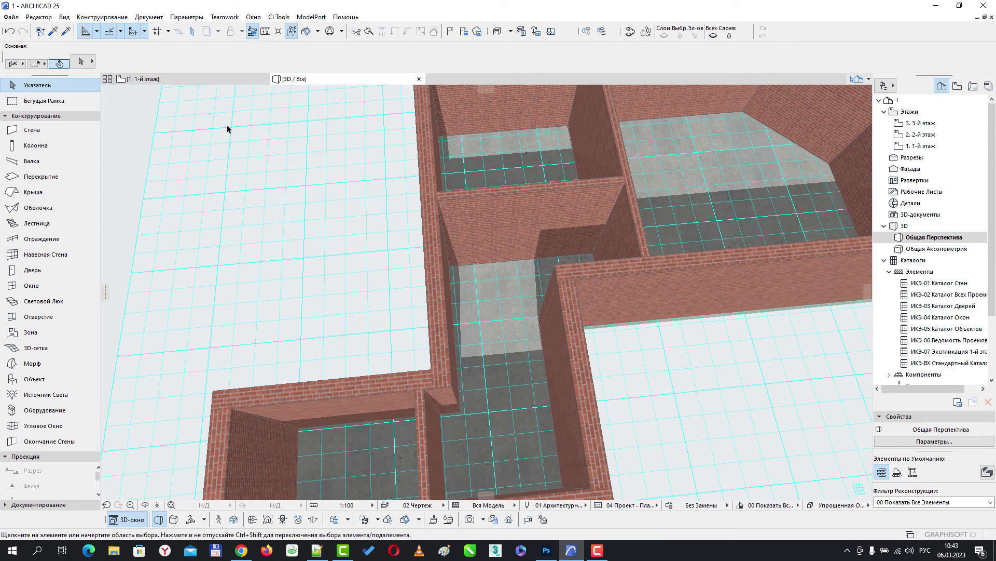
click(204, 79)
click(505, 408)
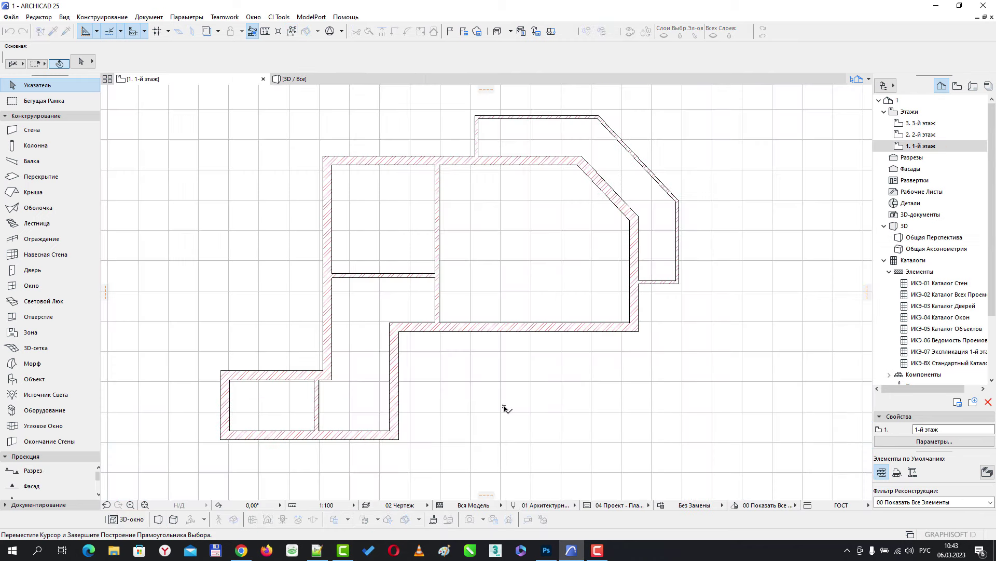
click(534, 390)
middle_drag(493, 390, 515, 386)
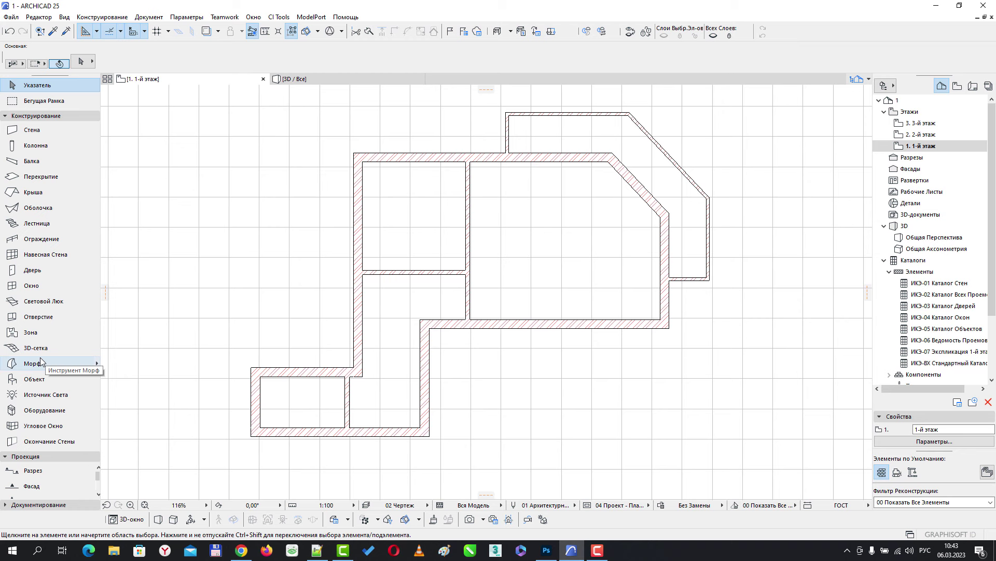
Step: Place a horizontal section line through the upper-left room, from outside the outer wall past the inner partition, facing the plan's upper side
click(17, 116)
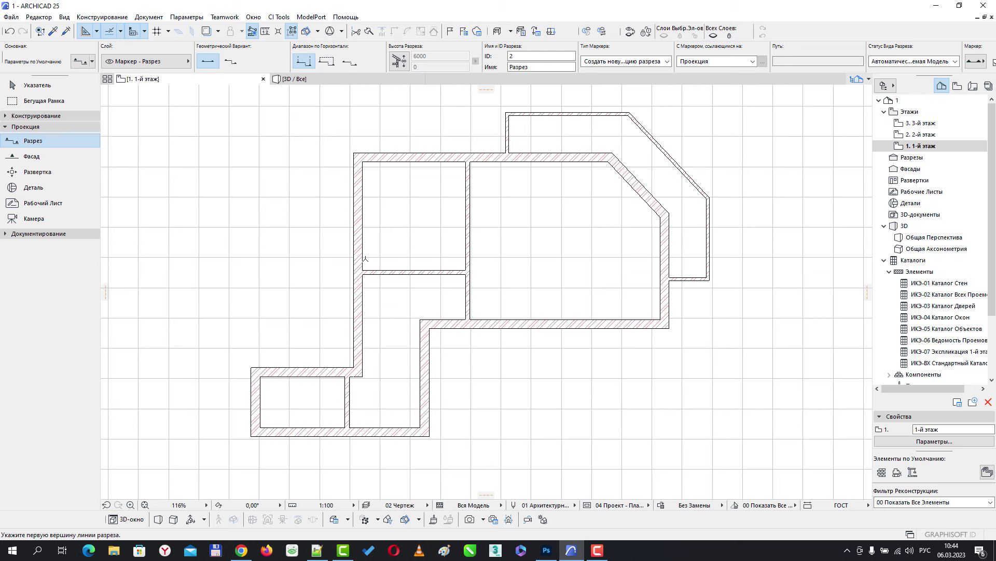
click(327, 230)
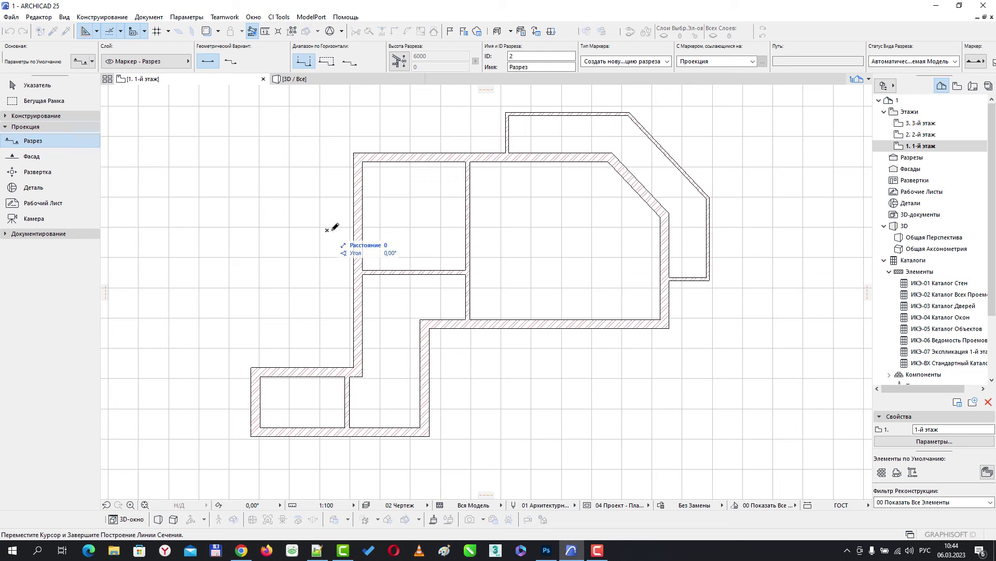
click(502, 230)
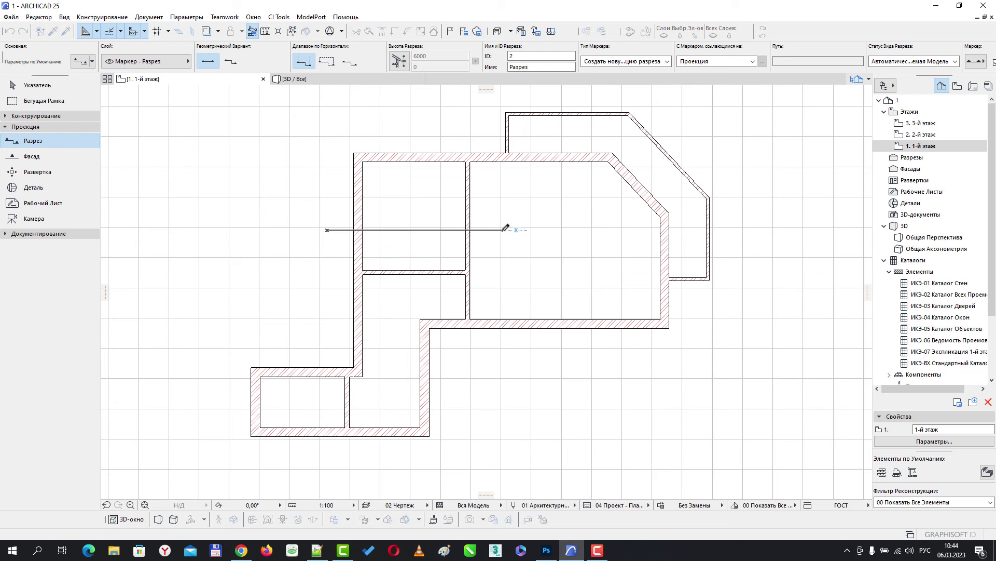
click(394, 203)
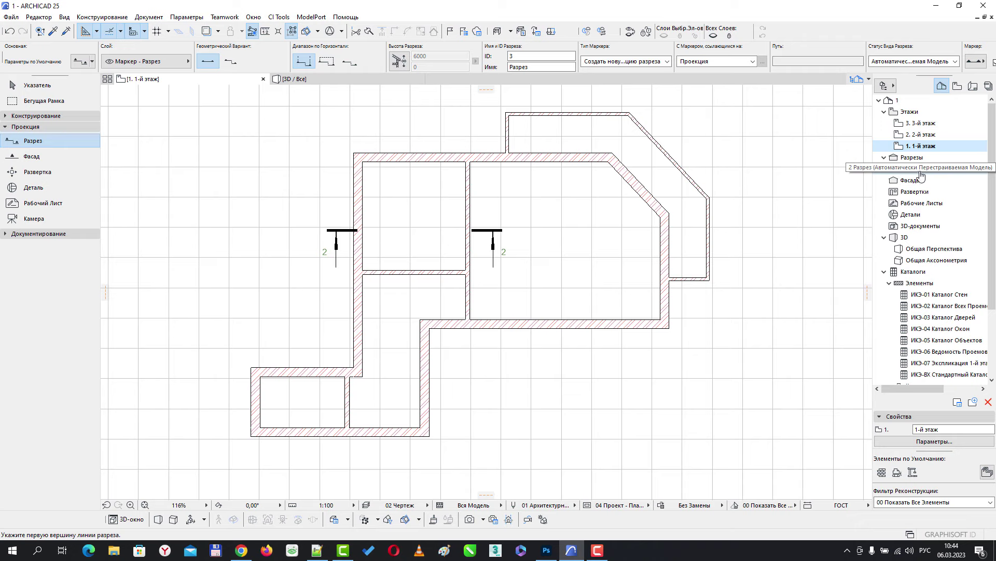
Step: Open the new section and examine how the slab meets the wall bases at the ±0,000 level
double_click(924, 168)
scroll(450, 333, up, 5)
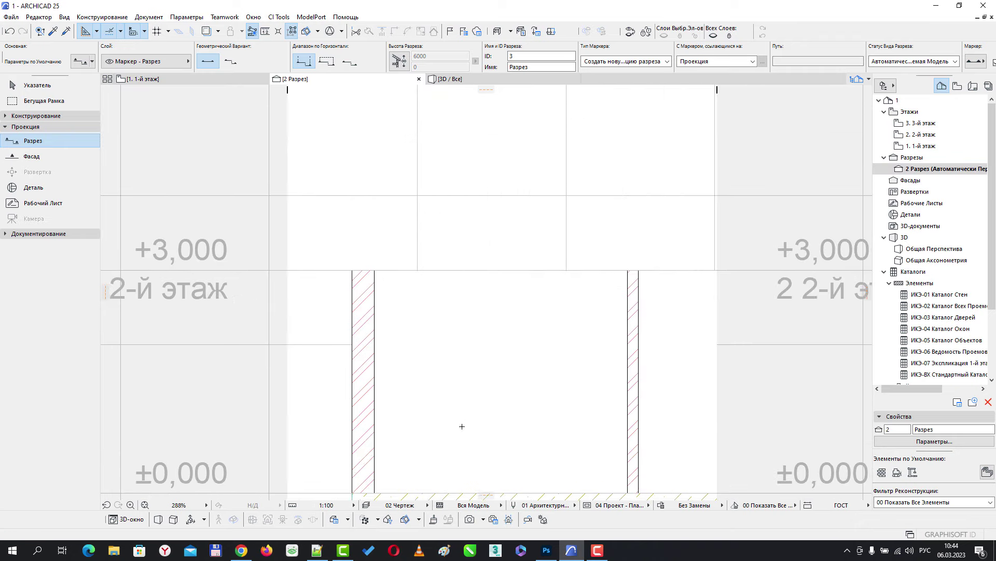
middle_drag(490, 286, 468, 378)
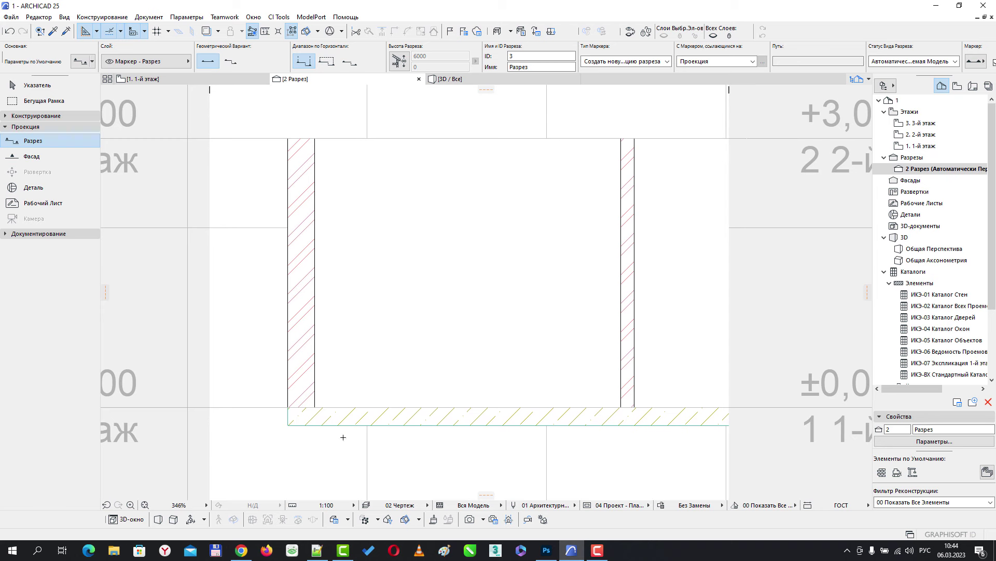
click(34, 86)
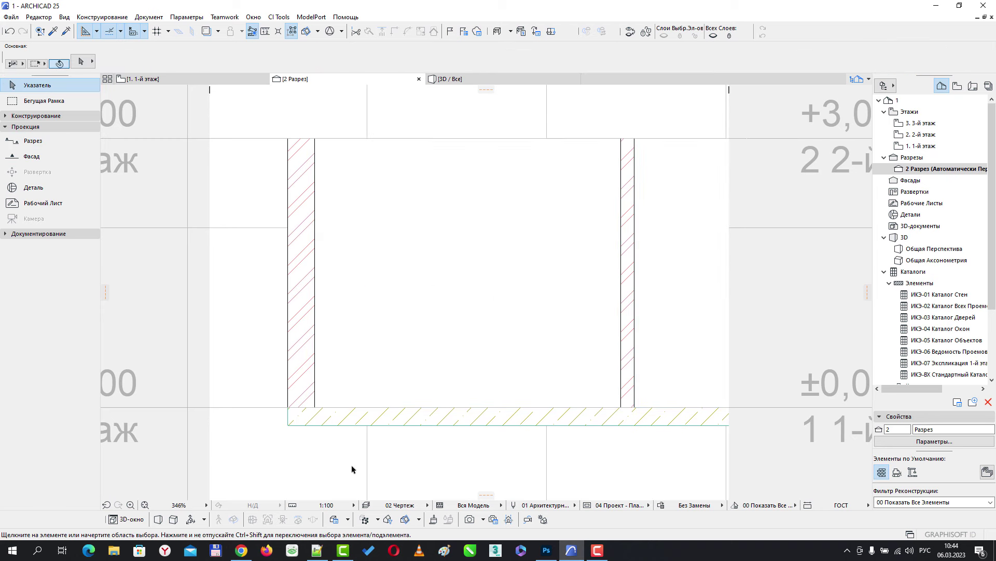
Step: Select the slab in the section repeatedly to examine its thickness and extent beneath the outer wall and partition
click(308, 419)
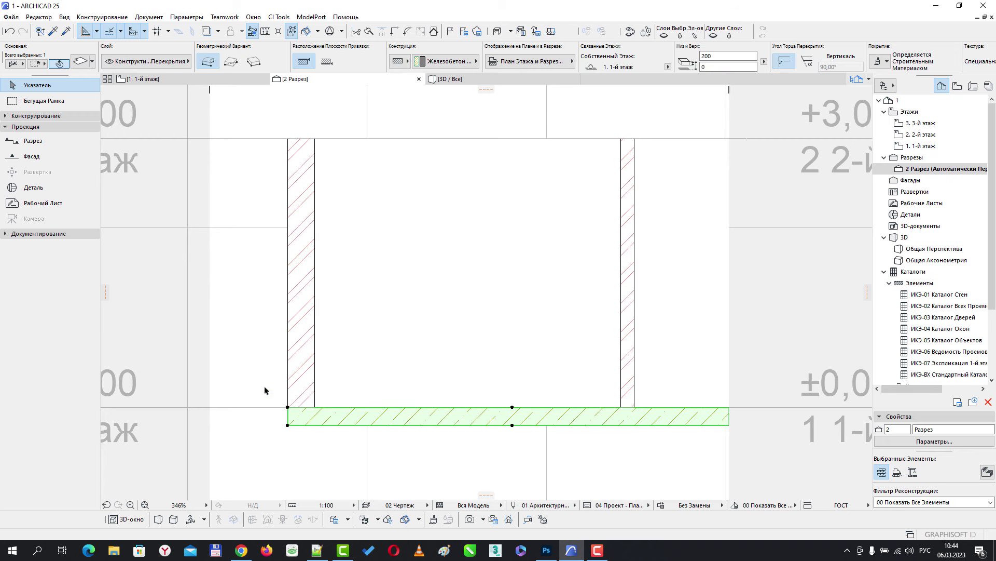
click(311, 363)
click(346, 425)
click(349, 488)
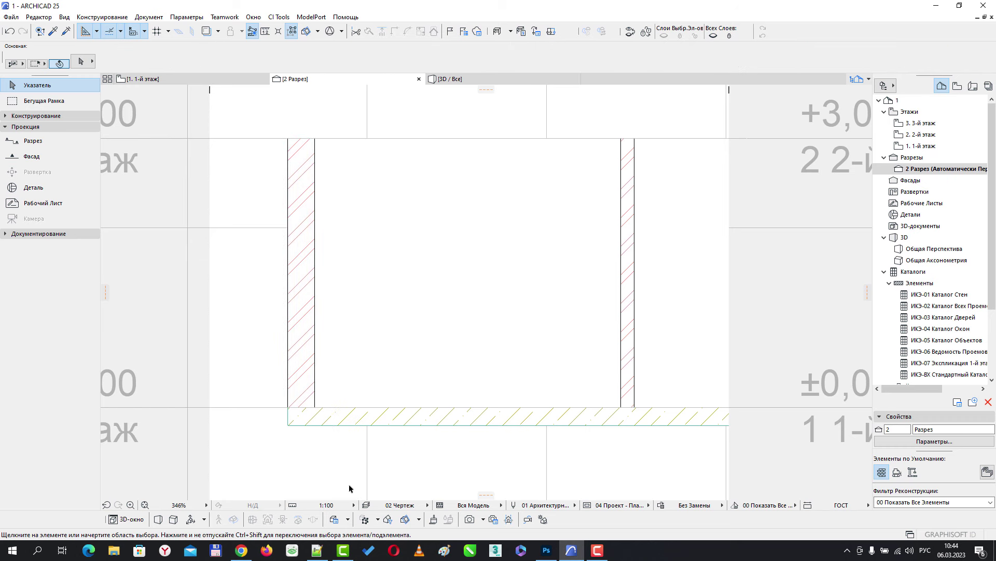
click(320, 418)
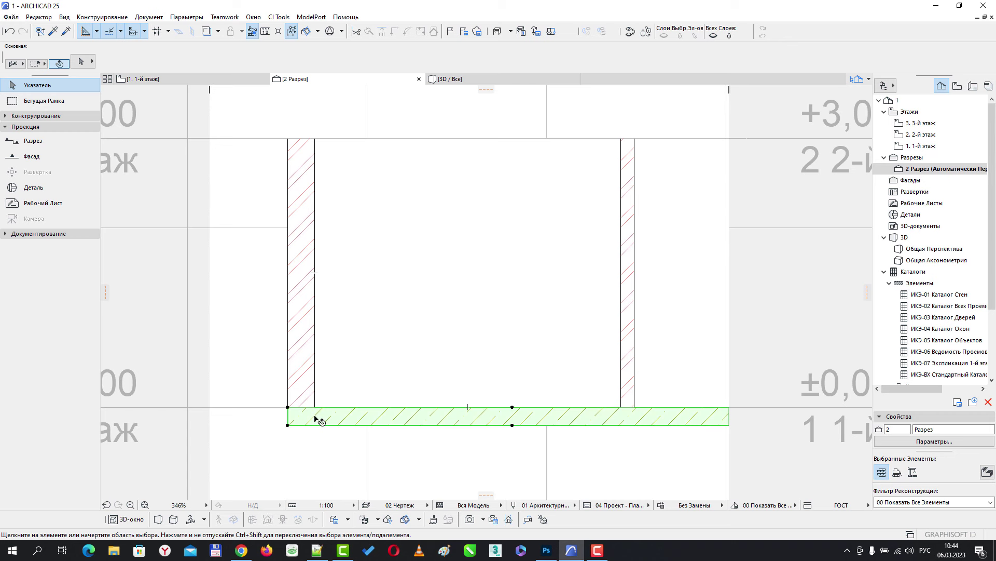
click(322, 444)
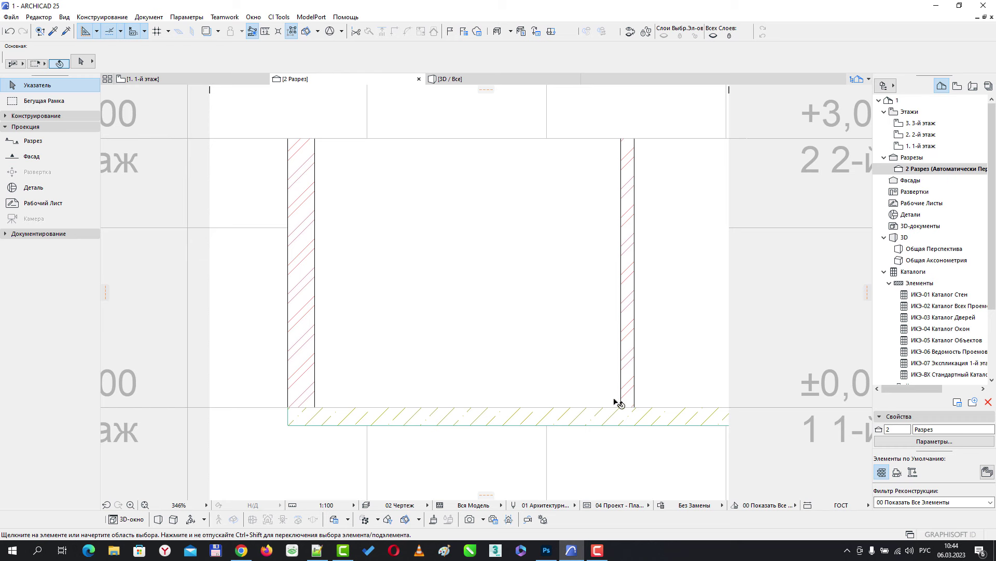
click(327, 421)
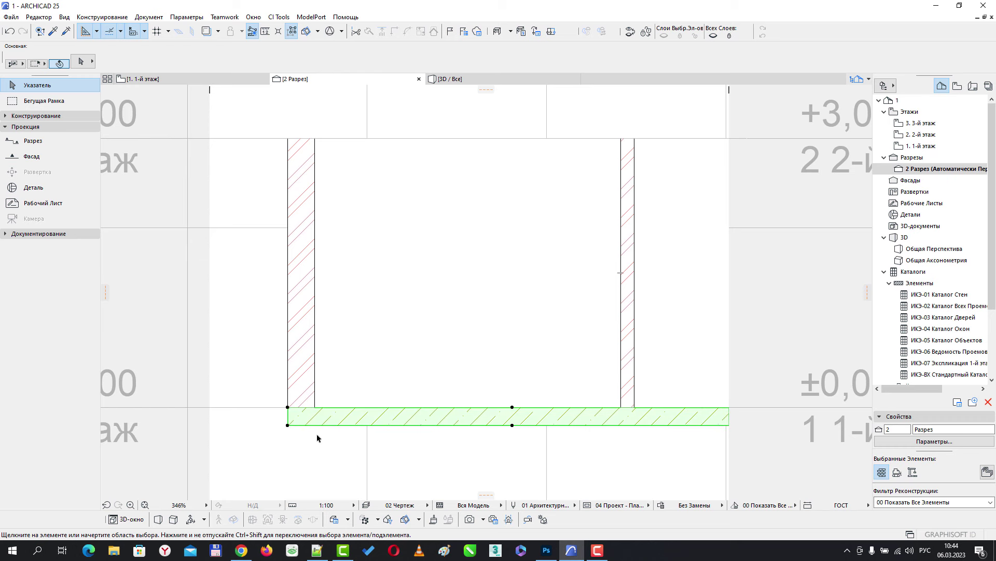
click(292, 450)
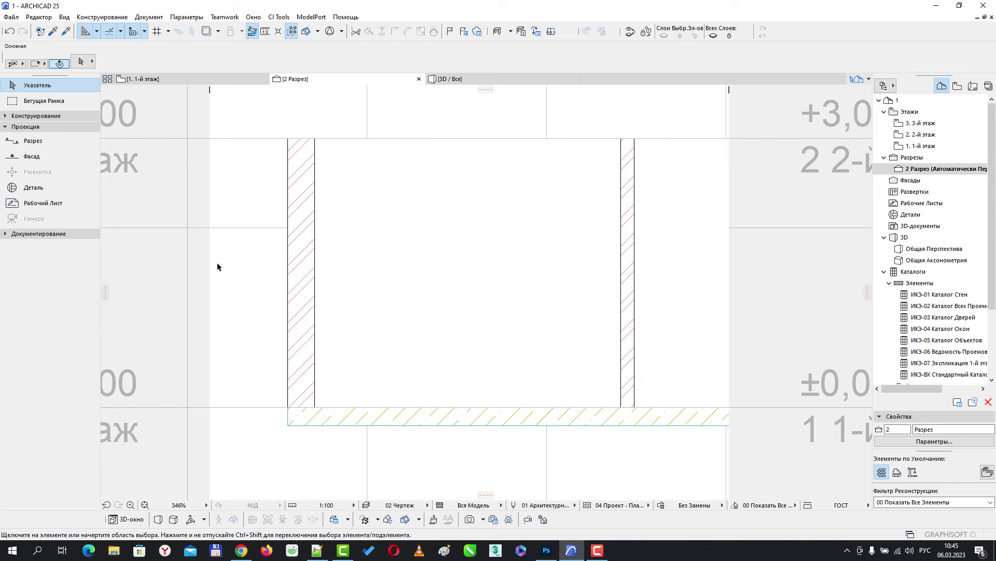
Step: Close the section view and delete section 2 together with its markers from the project
click(419, 80)
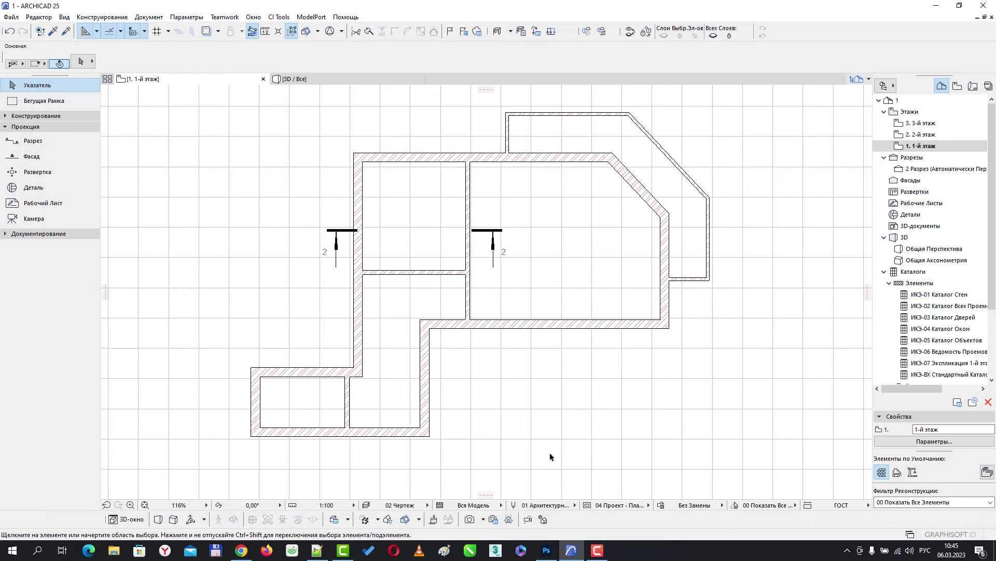
click(913, 169)
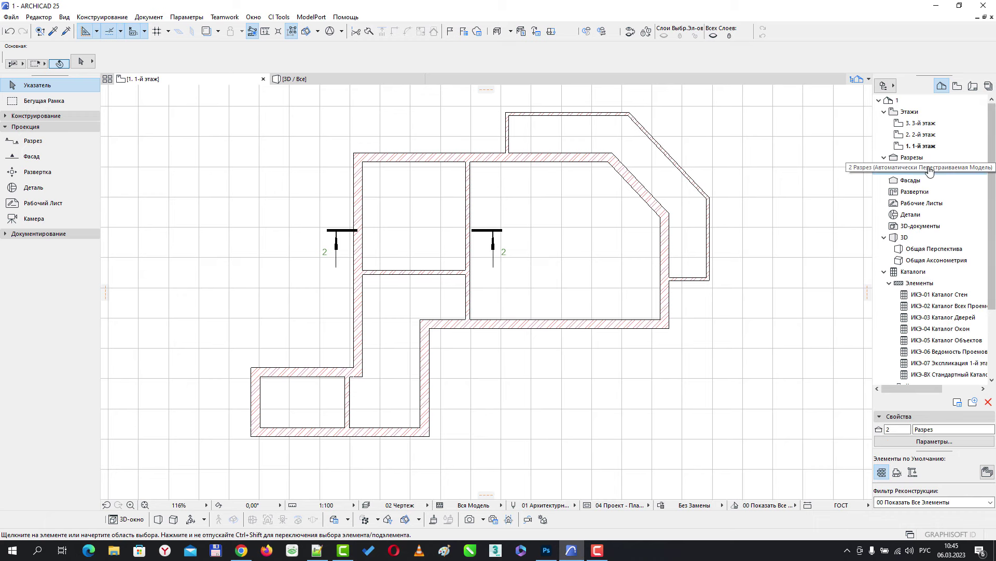
right_click(912, 169)
click(795, 229)
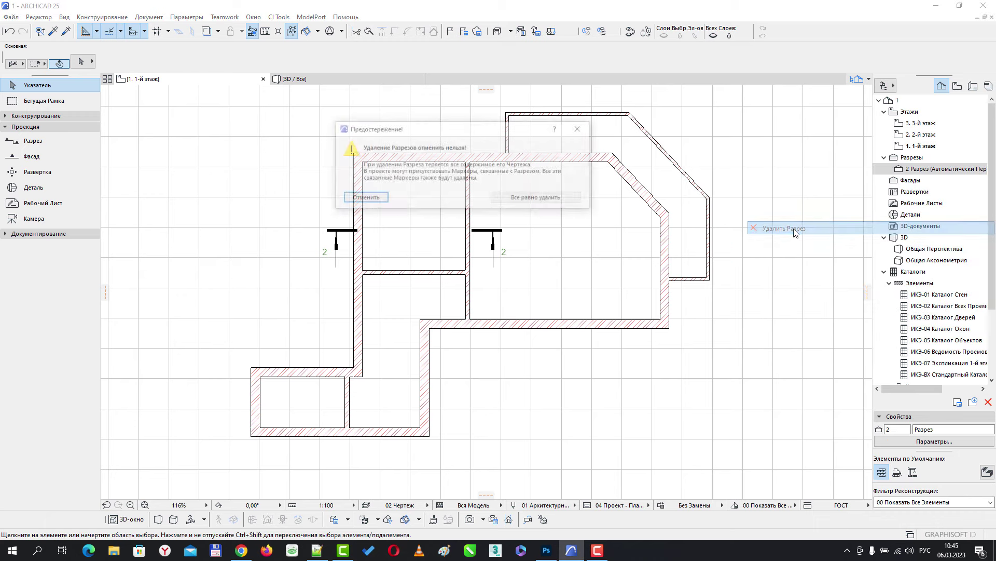
click(494, 201)
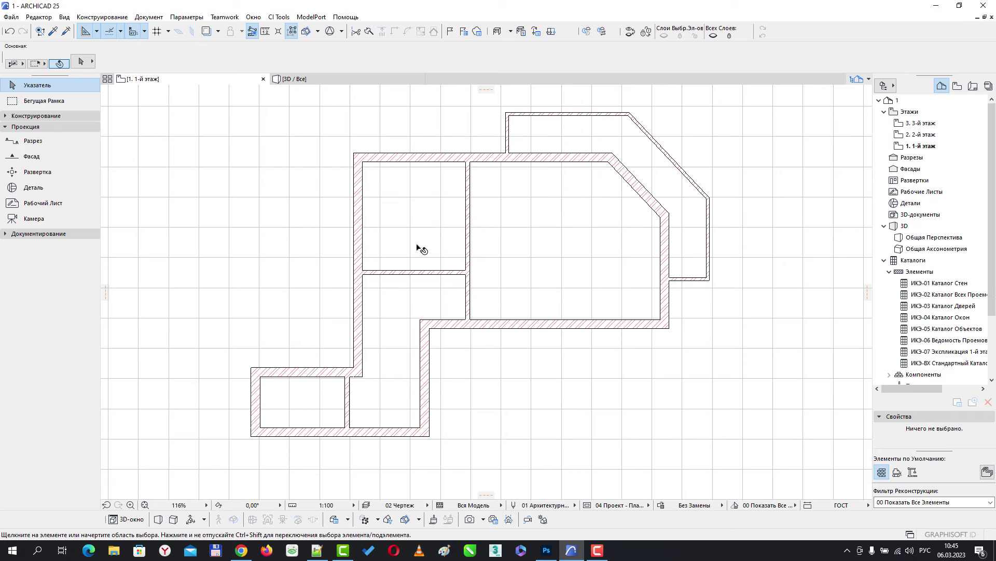
Step: Configure the default slab as 10 mm thick on the first floor, with its reference plane at the bottom face
middle_drag(397, 250, 425, 259)
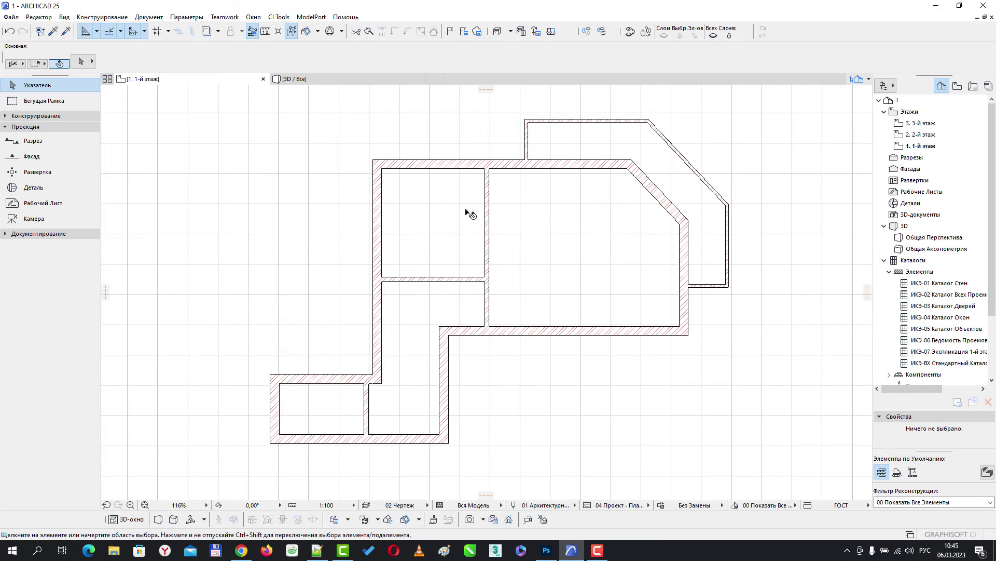
middle_drag(465, 213, 392, 201)
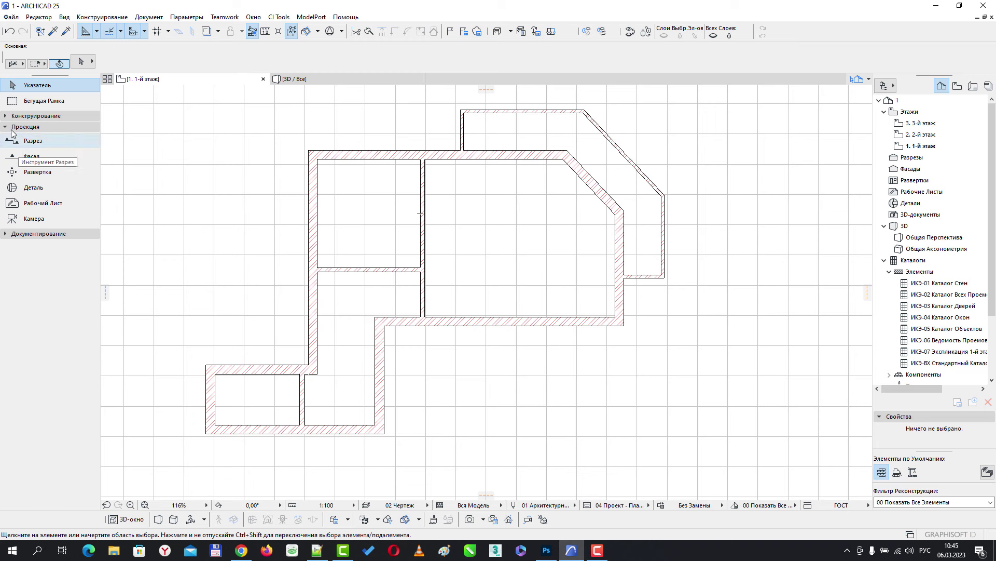
click(5, 115)
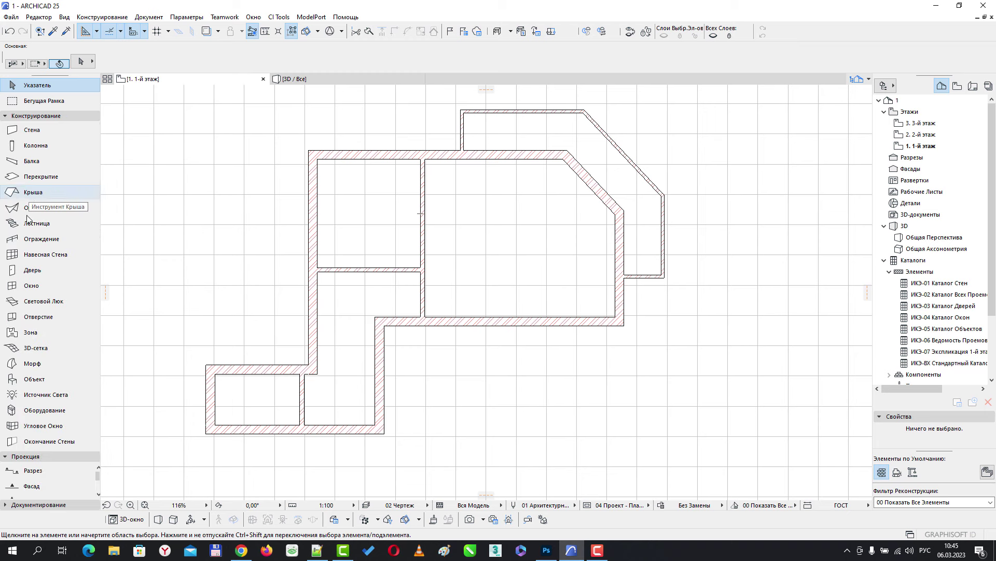
double_click(40, 178)
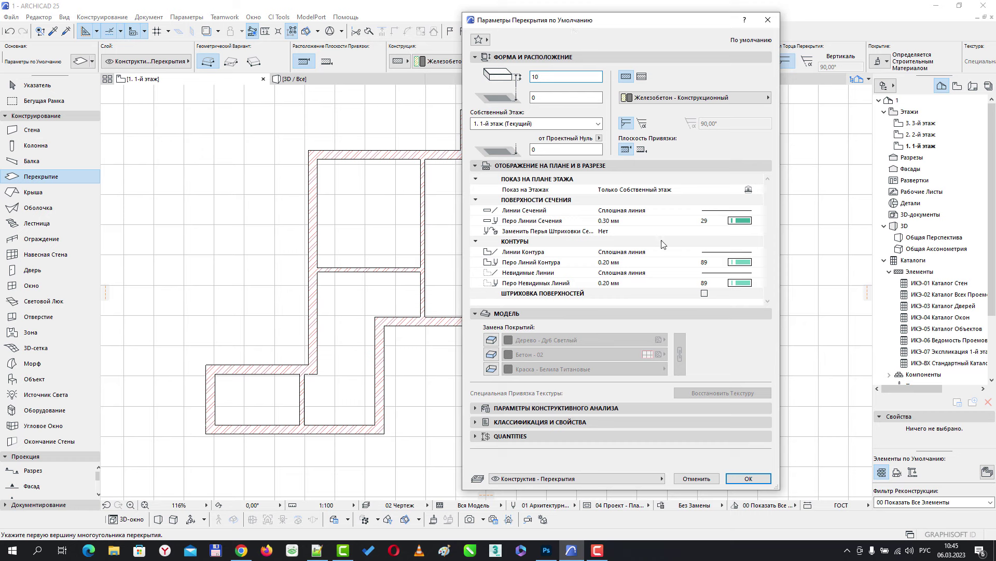
click(642, 151)
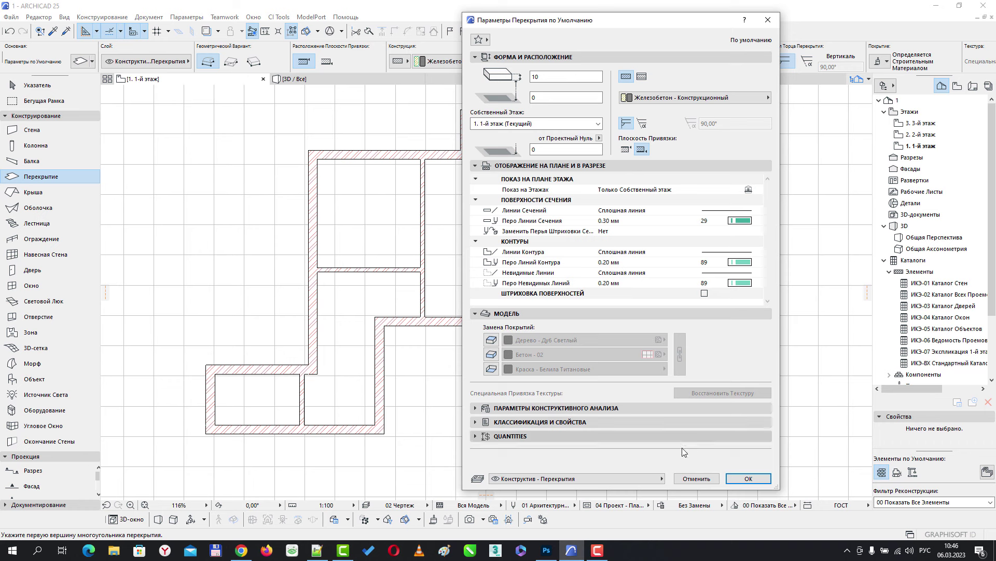
click(749, 478)
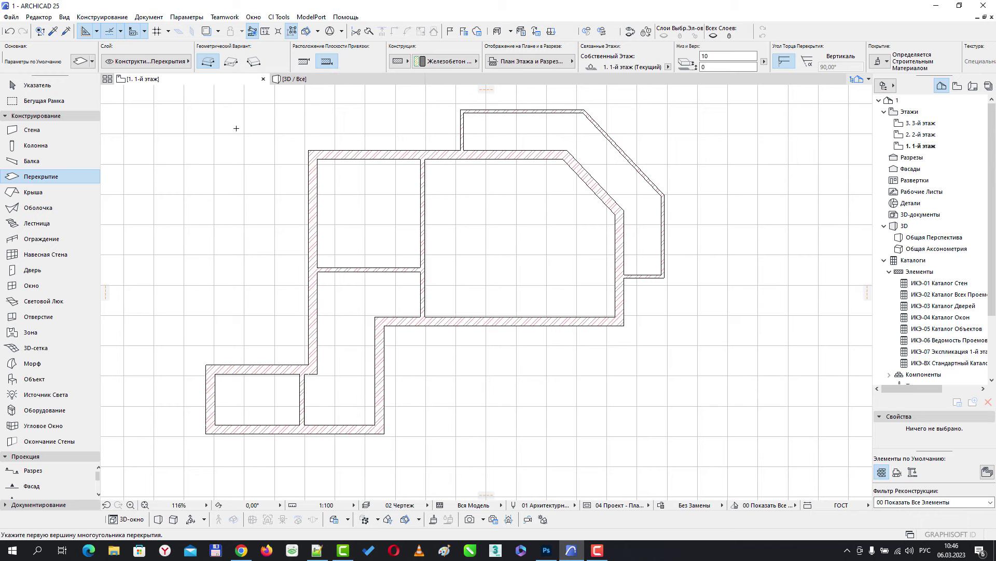
Step: Draw a rectangular slab filling the upper-left room between its diagonally opposite inner wall corners
click(231, 61)
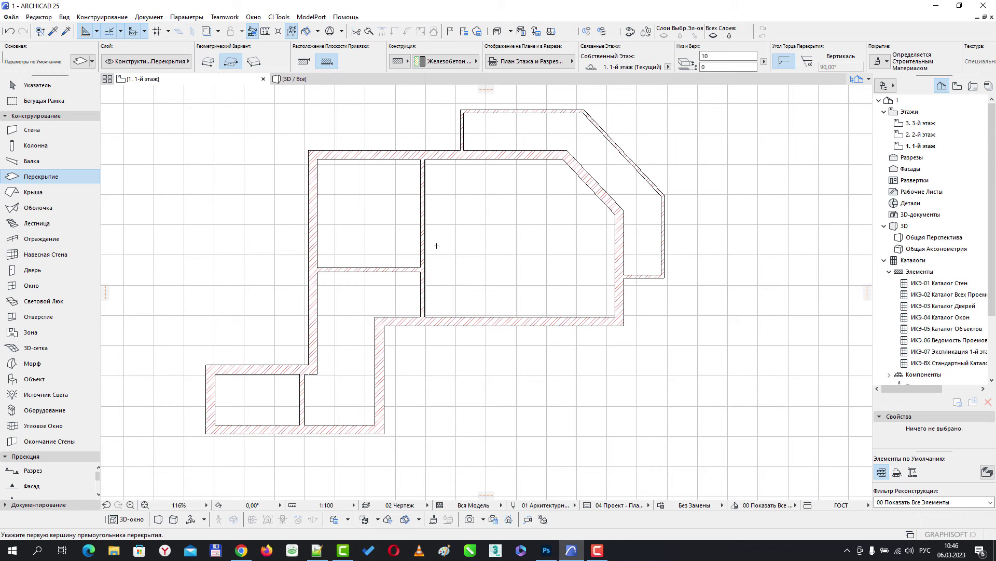
scroll(436, 245, up, 2)
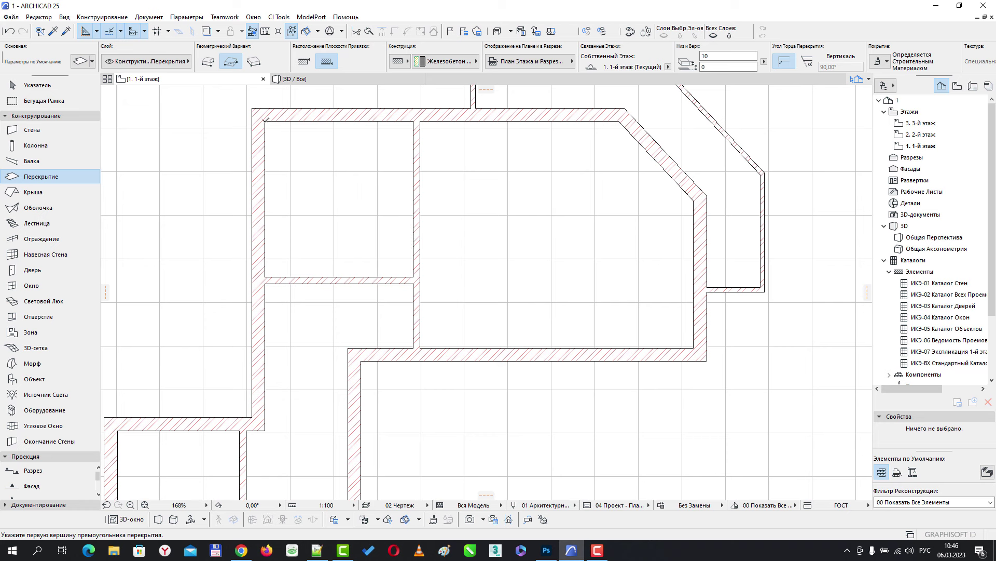
click(265, 121)
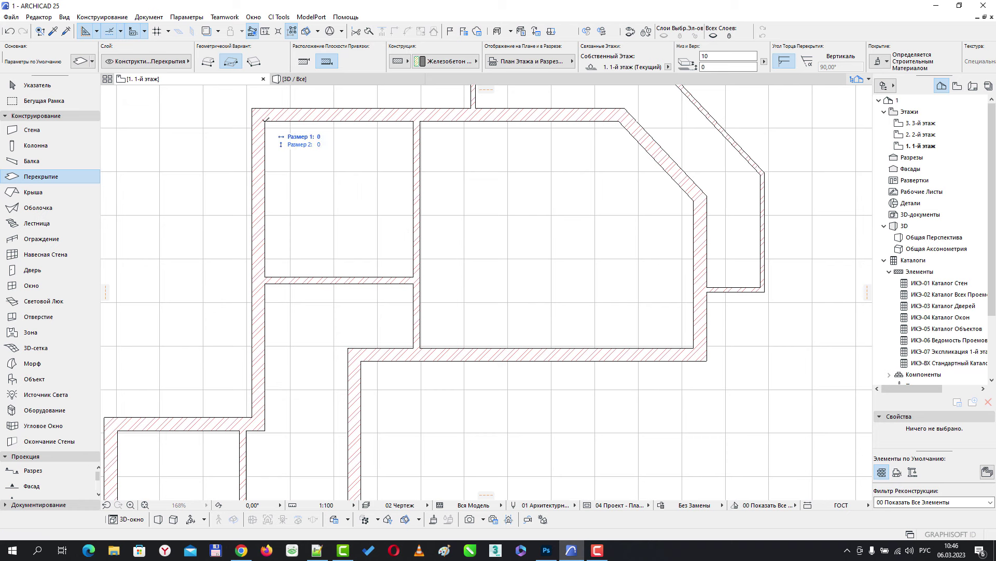
click(417, 272)
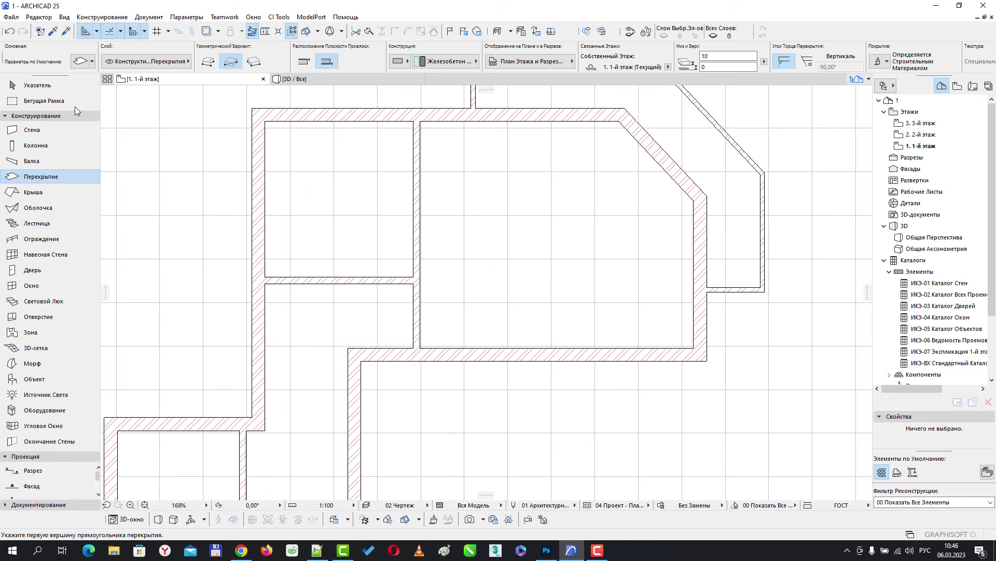
Step: Select the room's thin slab and the main 200 mm slab in turn to compare their contours in plan
click(37, 86)
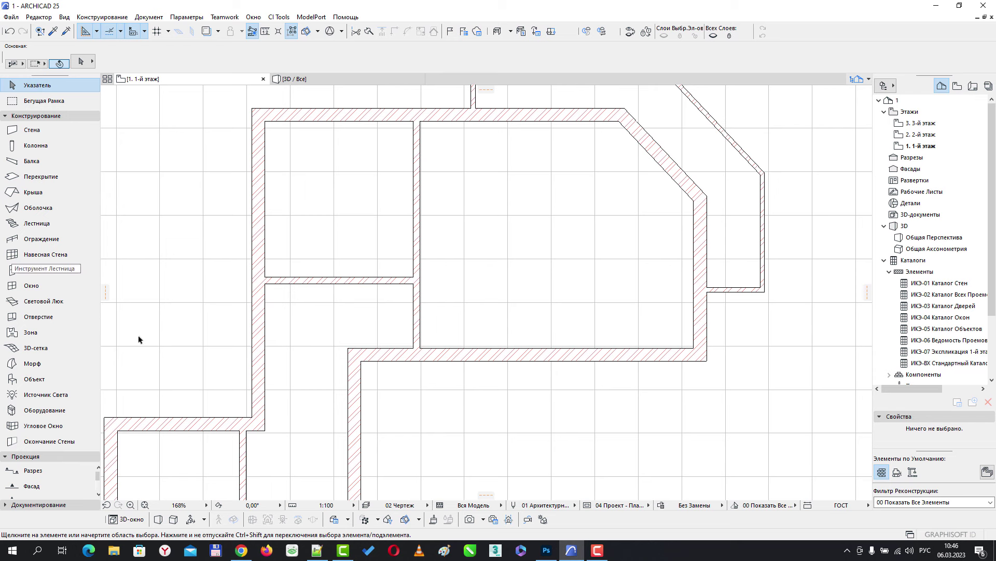
click(347, 242)
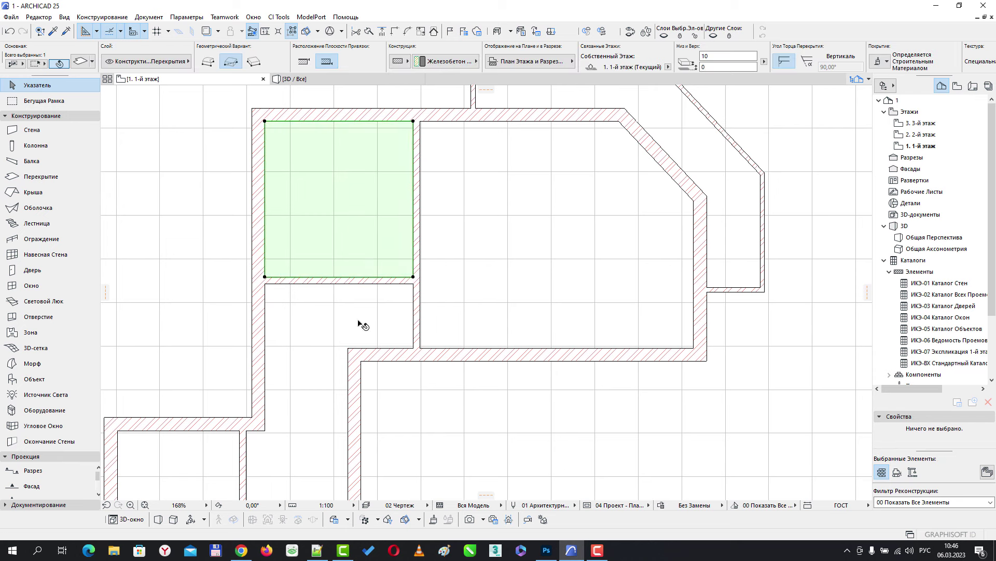
click(551, 322)
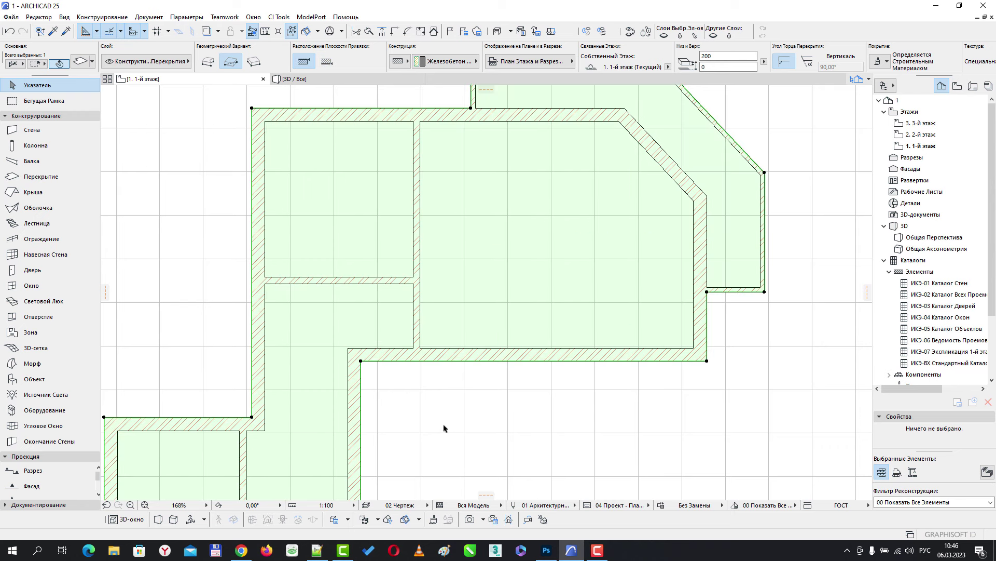
click(429, 417)
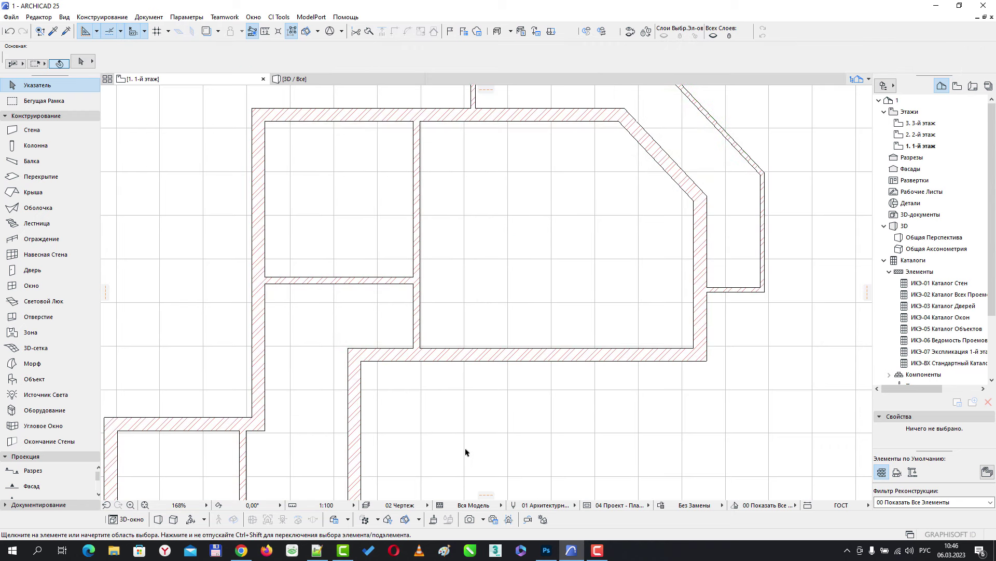
Step: Examine the thin floor slab against the main slab in 3D, looking down into the upper-left room
click(325, 78)
shift+middle_drag(566, 265, 464, 313)
shift+middle_drag(596, 407, 422, 222)
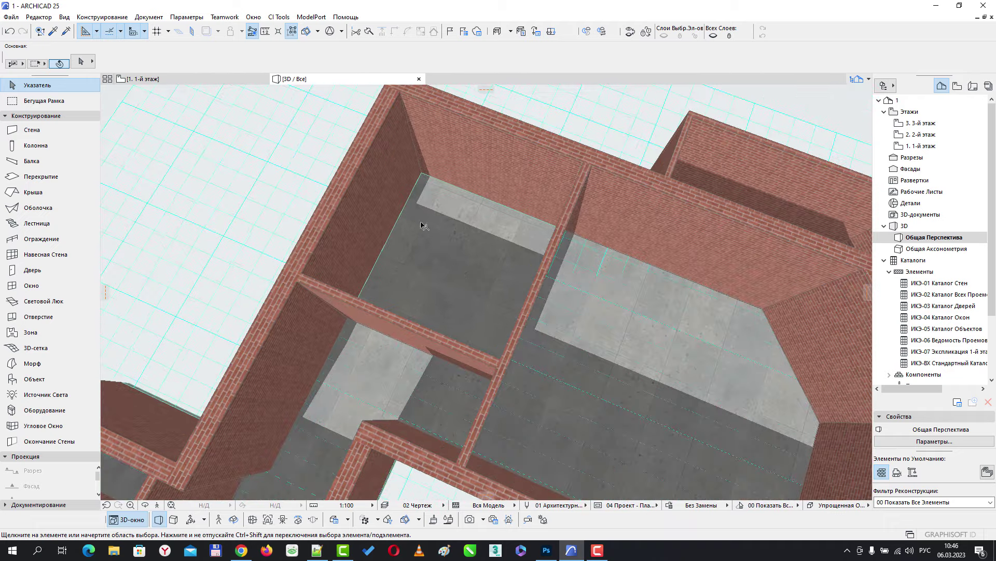
middle_drag(472, 294, 489, 307)
click(485, 307)
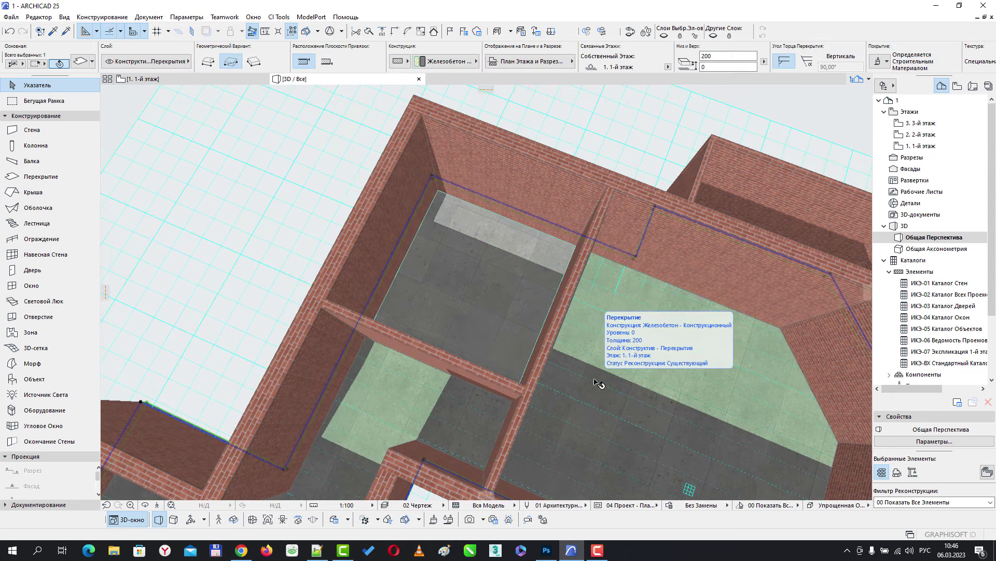
click(207, 204)
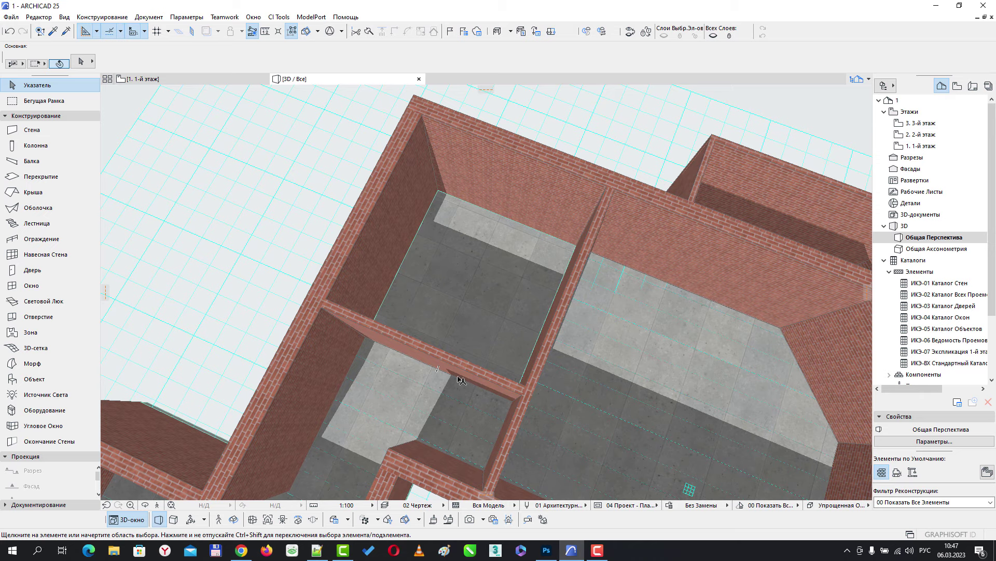
middle_drag(460, 379, 441, 356)
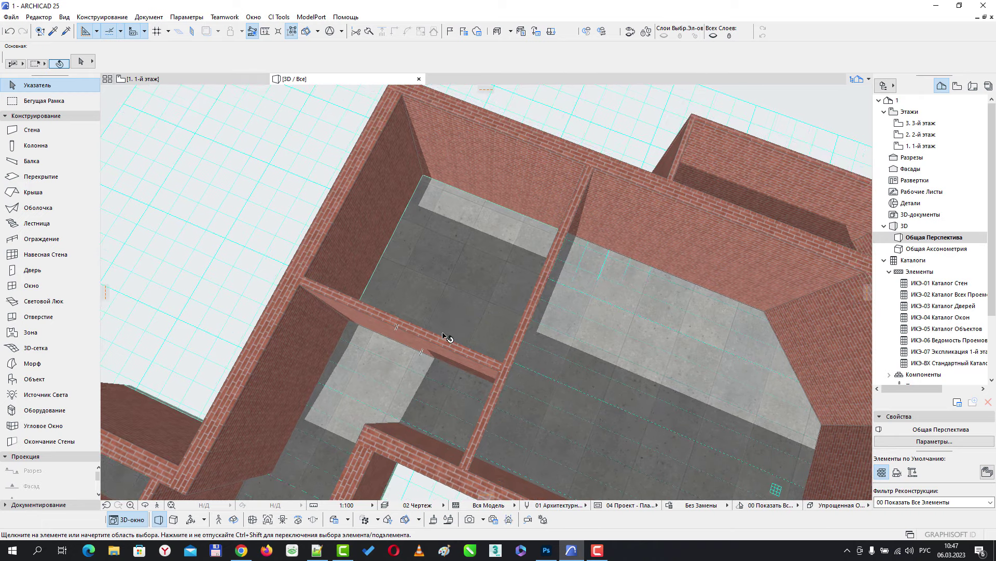
shift+middle_drag(446, 337, 422, 314)
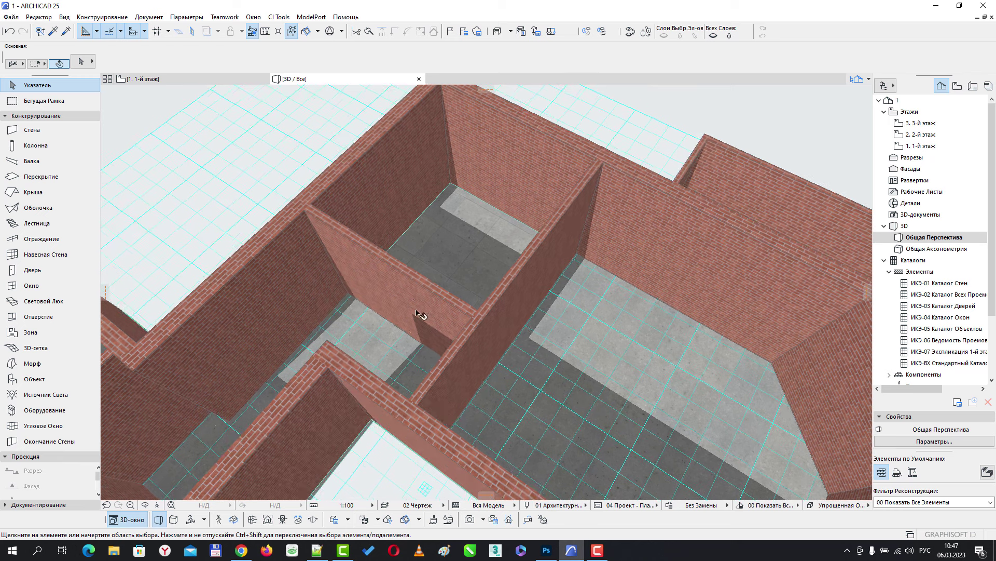
Step: Select the upper-left room's 10 mm slab in 3D and enable linked surface overrides for all its faces with Дерево - Дуб Светлый
click(450, 246)
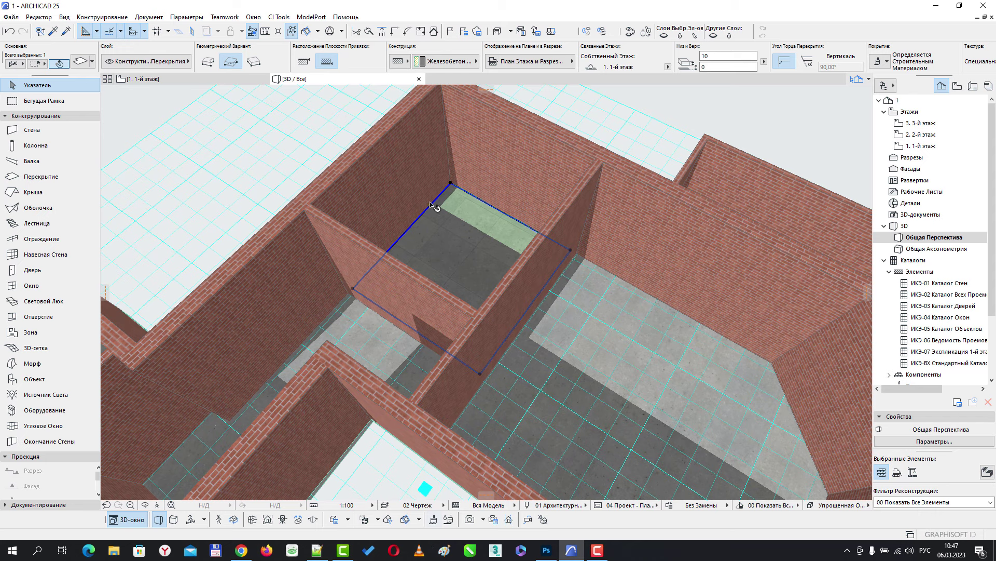
click(444, 266)
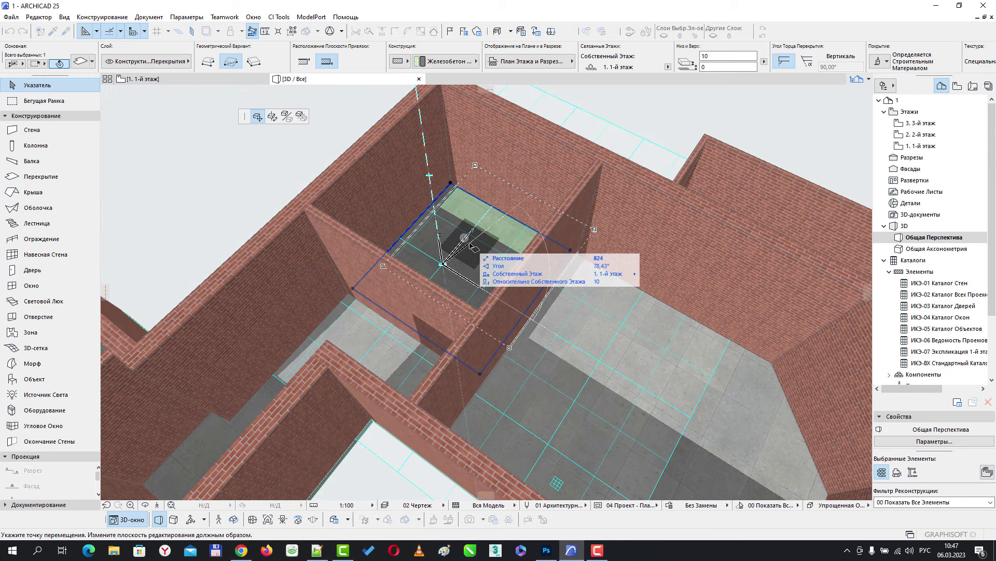
key(Escape)
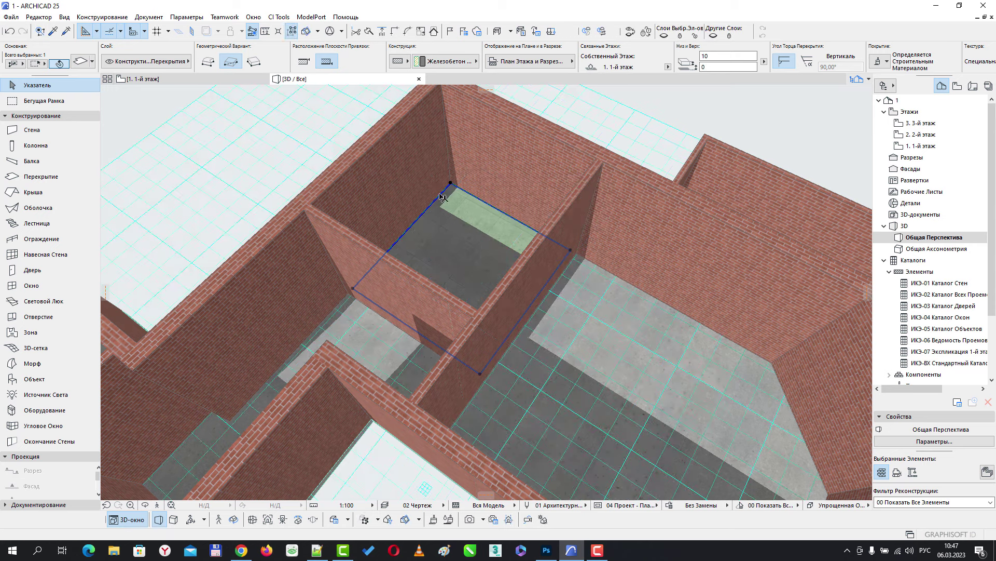
mouse_move(429, 241)
mouse_move(466, 328)
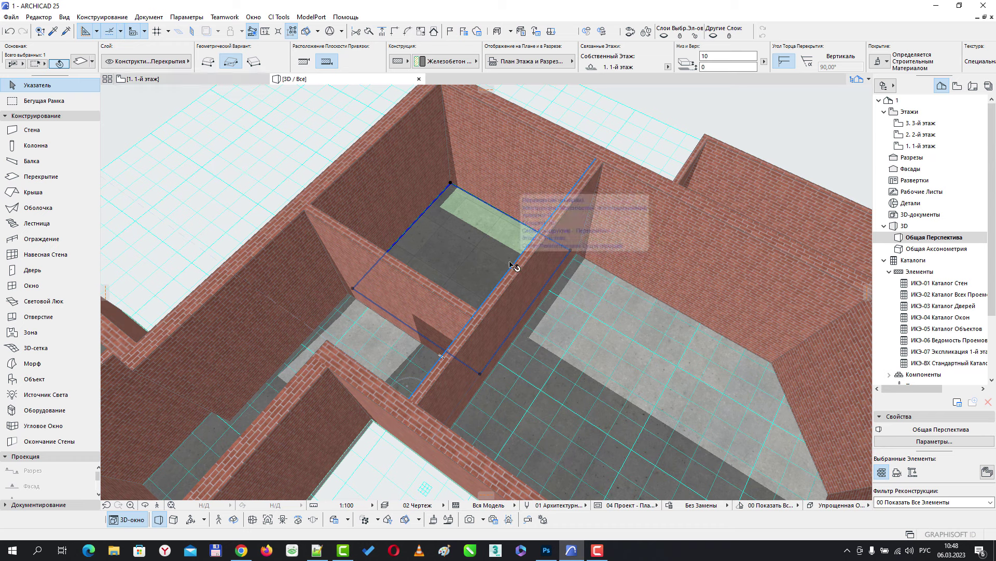
click(78, 62)
drag(595, 24, 704, 23)
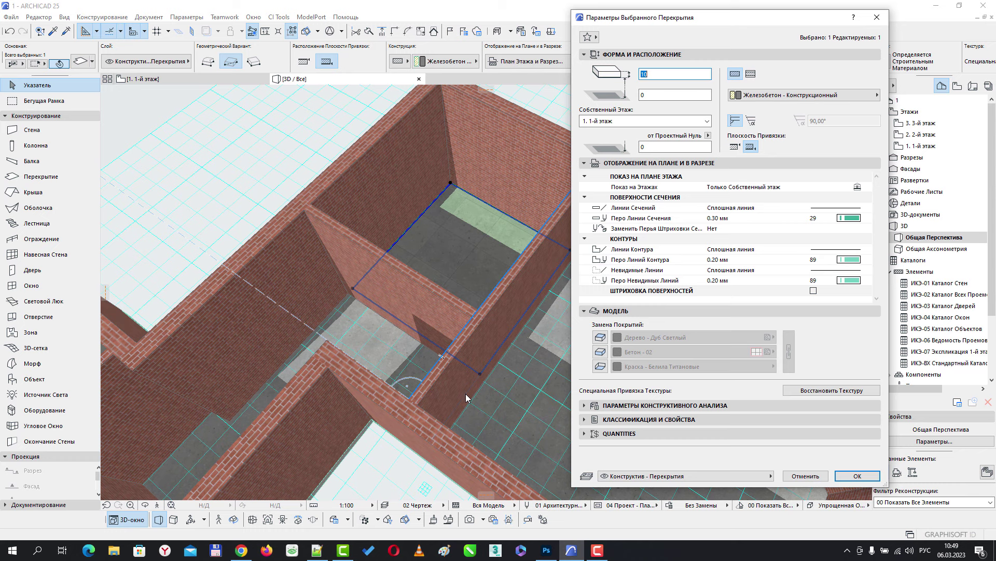
click(600, 337)
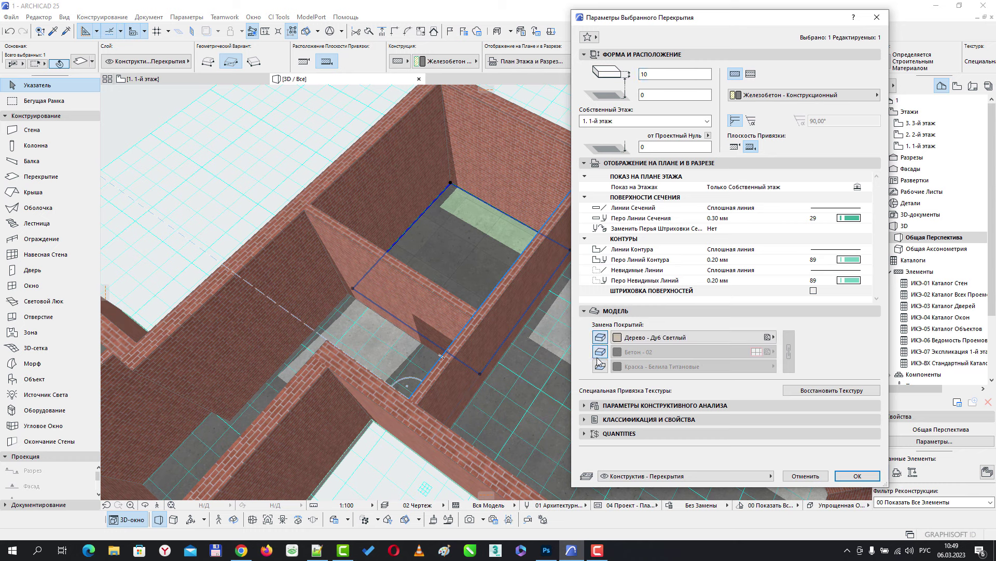
click(600, 352)
click(601, 366)
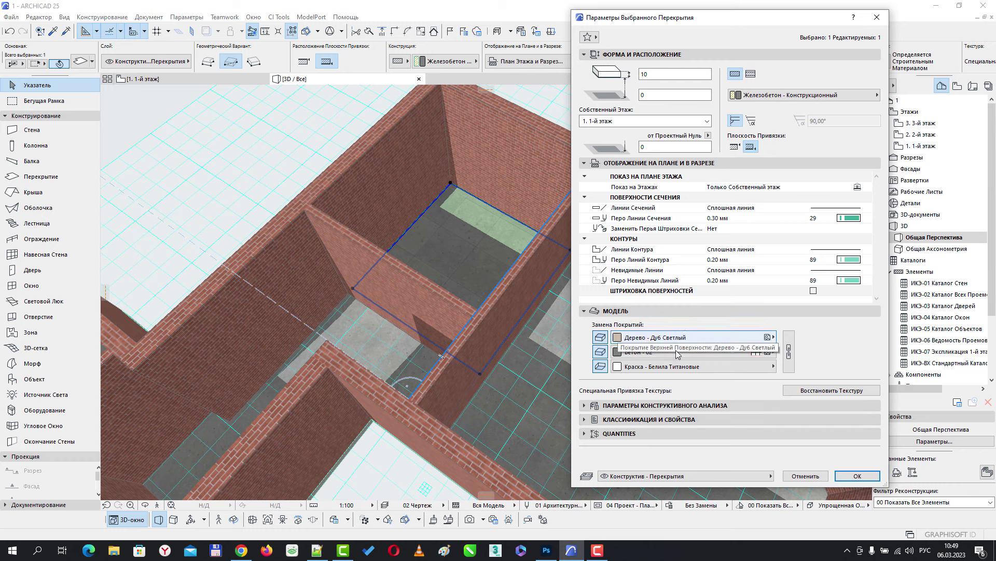
click(789, 353)
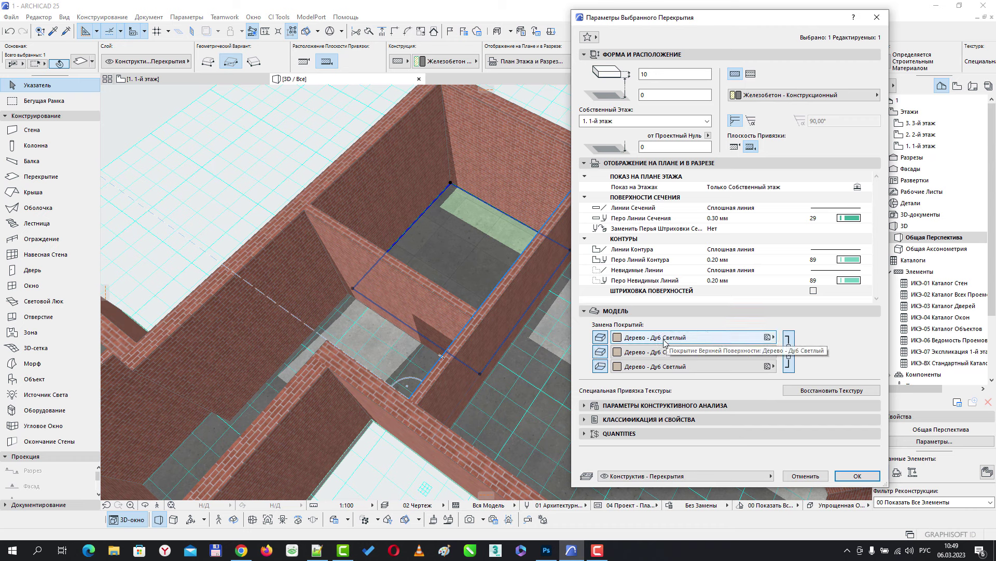
Step: Change the slab's linked surface overrides to Паркет - 02 and apply the settings
click(769, 338)
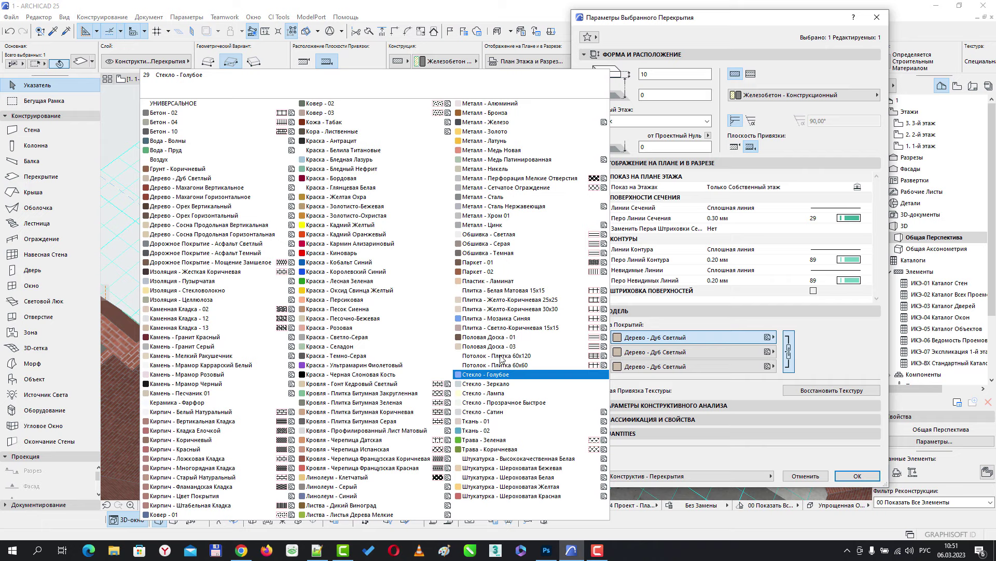
click(480, 272)
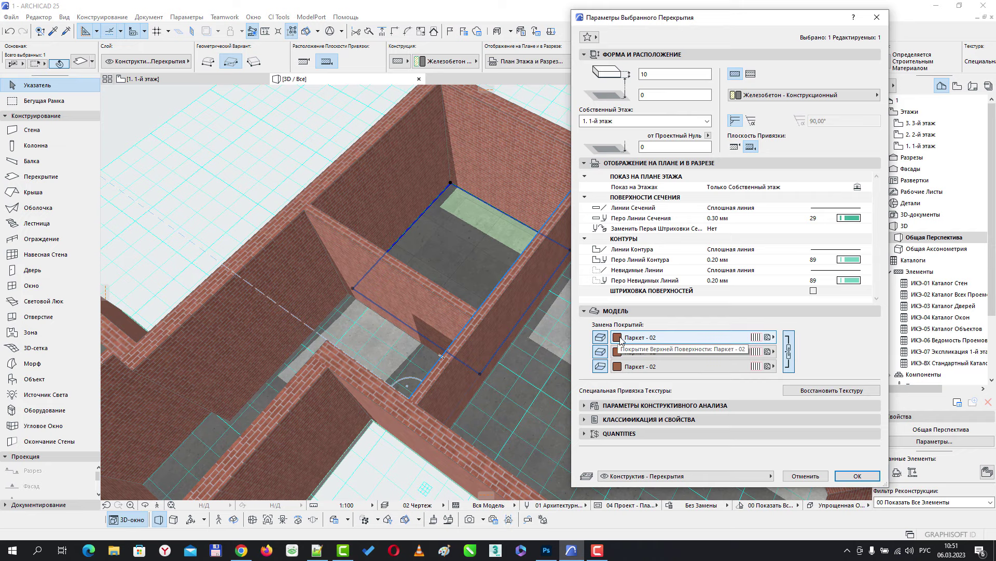
click(856, 475)
Step: Examine the parquet floor in 3D, up close from above and against the concrete floors of the surrounding rooms
scroll(545, 319, up, 3)
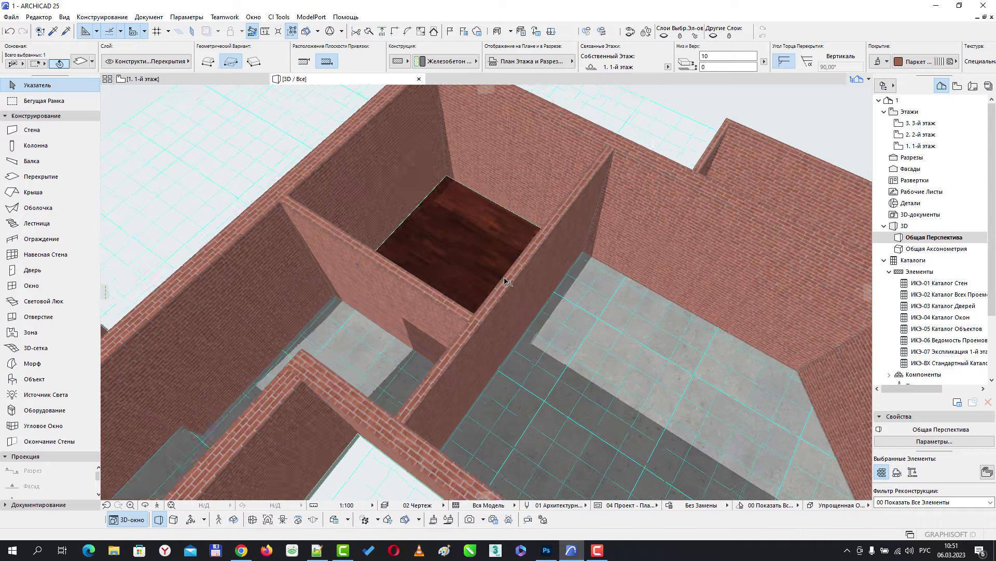
shift+middle_drag(501, 279, 524, 284)
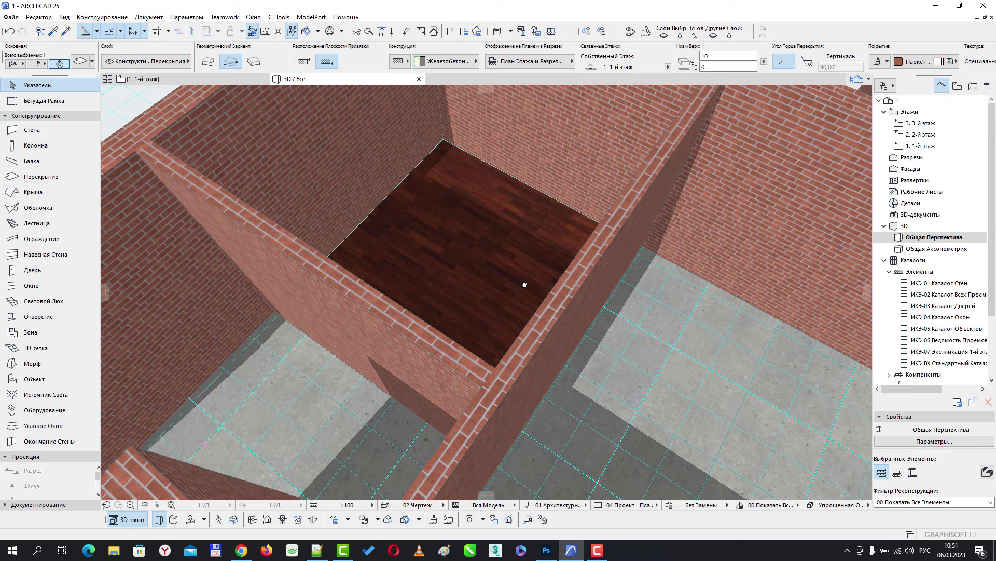
shift+middle_drag(524, 283, 555, 405)
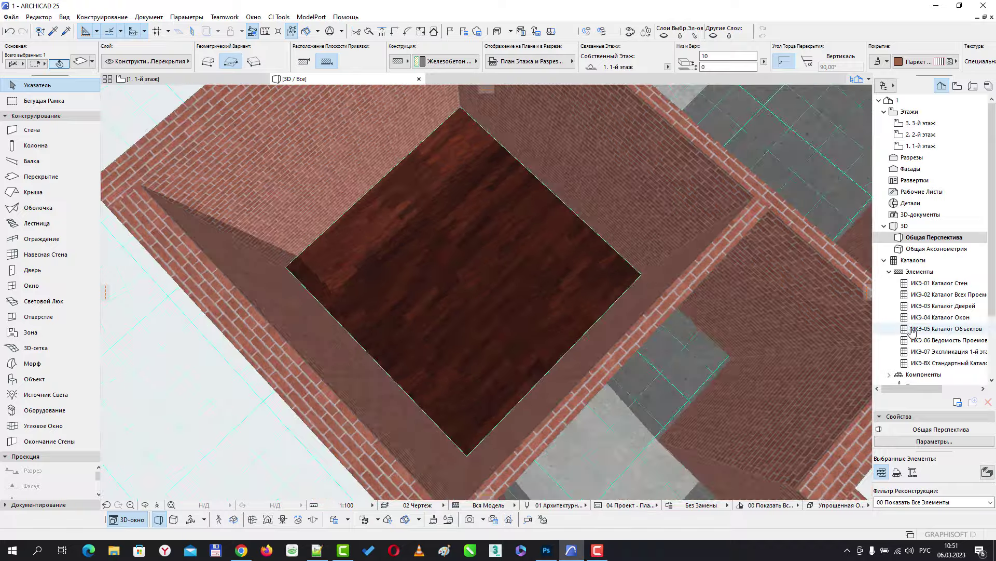
shift+middle_drag(726, 312, 321, 318)
shift+middle_drag(272, 343, 586, 393)
scroll(585, 393, down, 4)
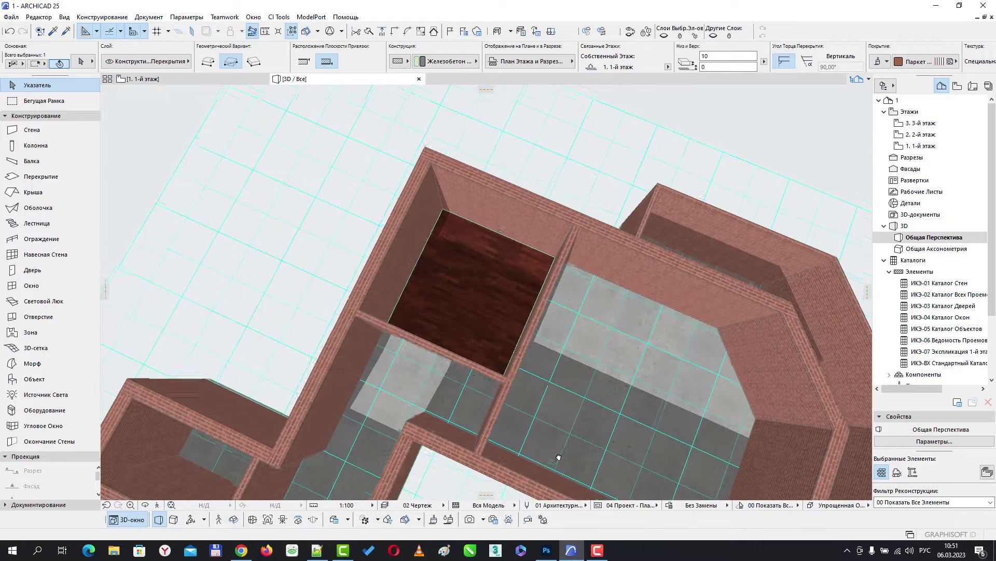
click(441, 223)
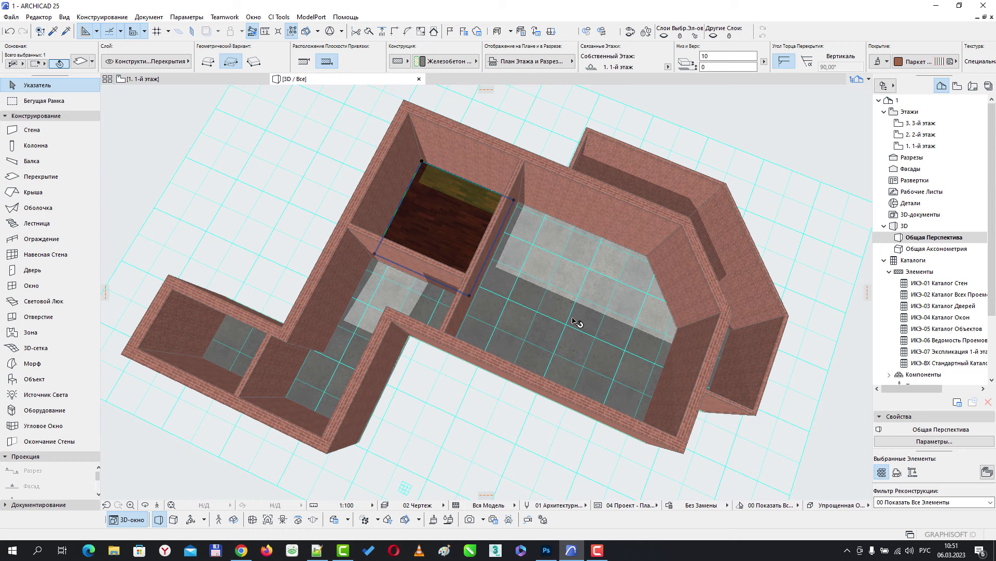
scroll(428, 308, up, 5)
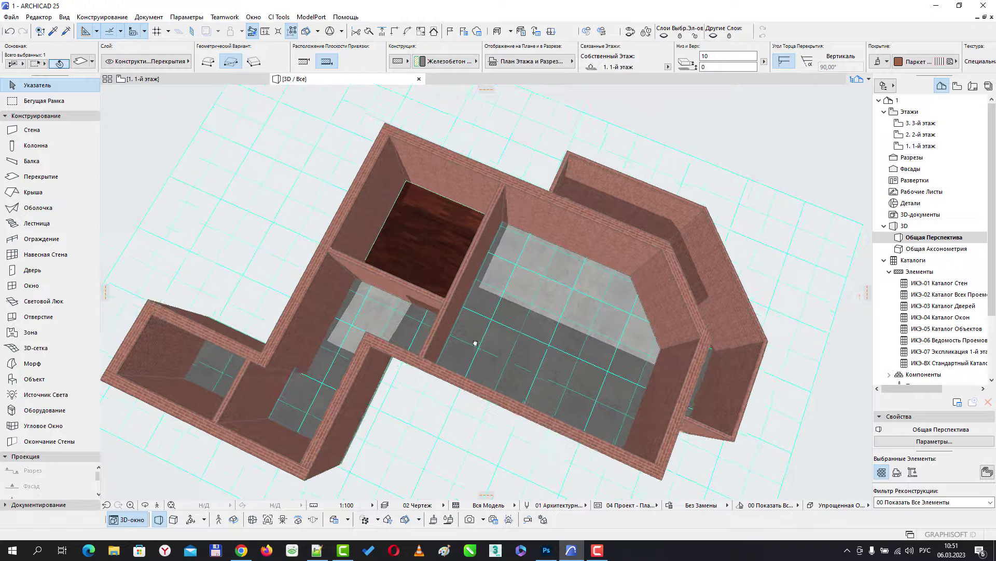
scroll(511, 332, up, 3)
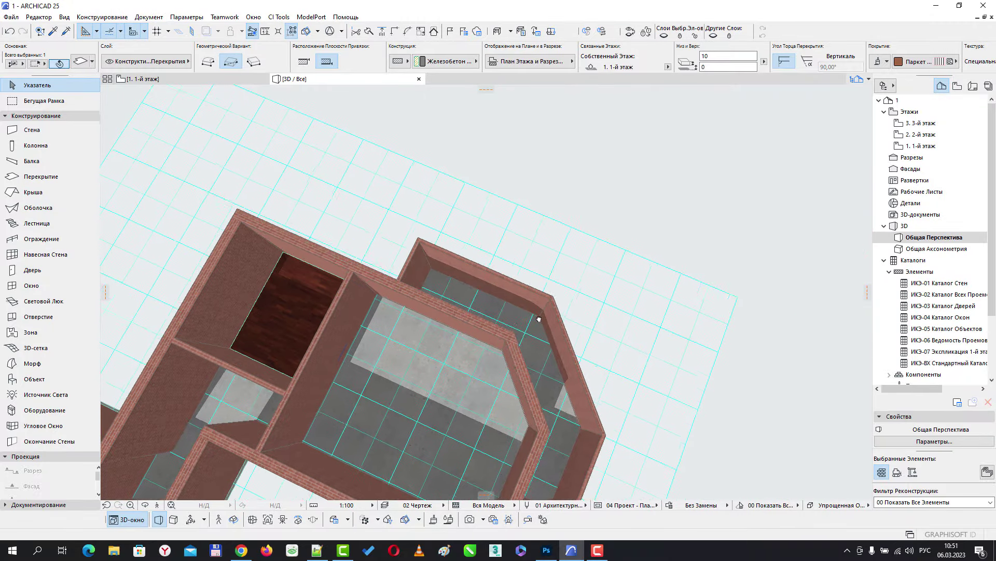
middle_drag(399, 362, 441, 297)
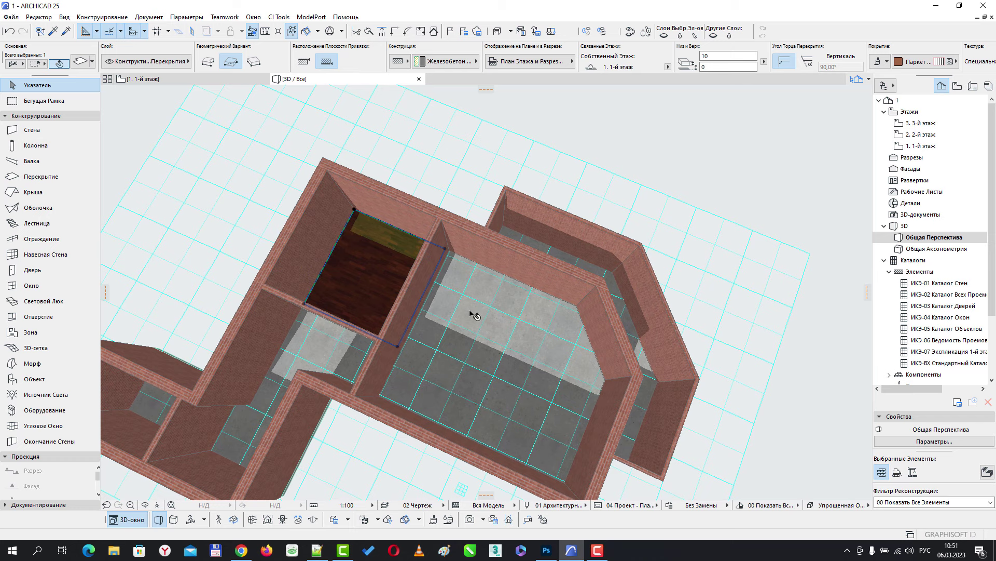
middle_drag(420, 371, 470, 303)
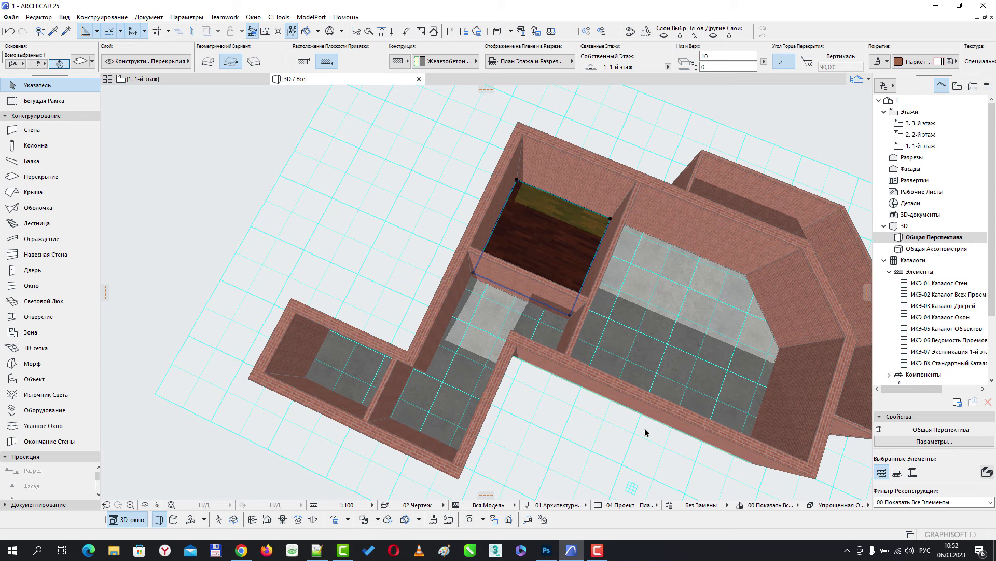
shift+middle_drag(645, 432, 673, 408)
click(768, 304)
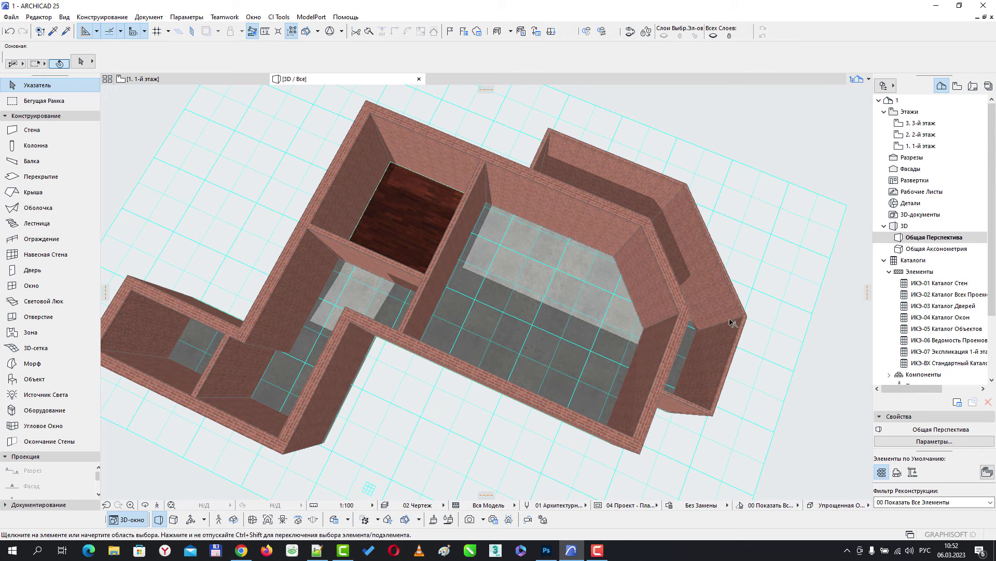
middle_drag(411, 336, 456, 257)
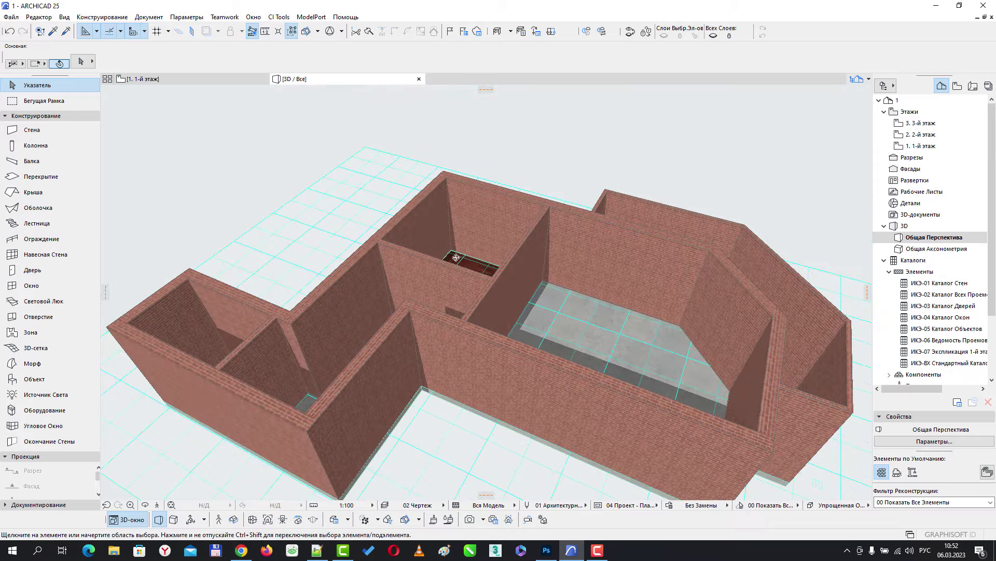
Step: Return to the first-floor plan and select the main 200 mm slab to check its contour, clearing the selection again
click(186, 81)
scroll(585, 361, down, 4)
middle_drag(476, 352, 456, 308)
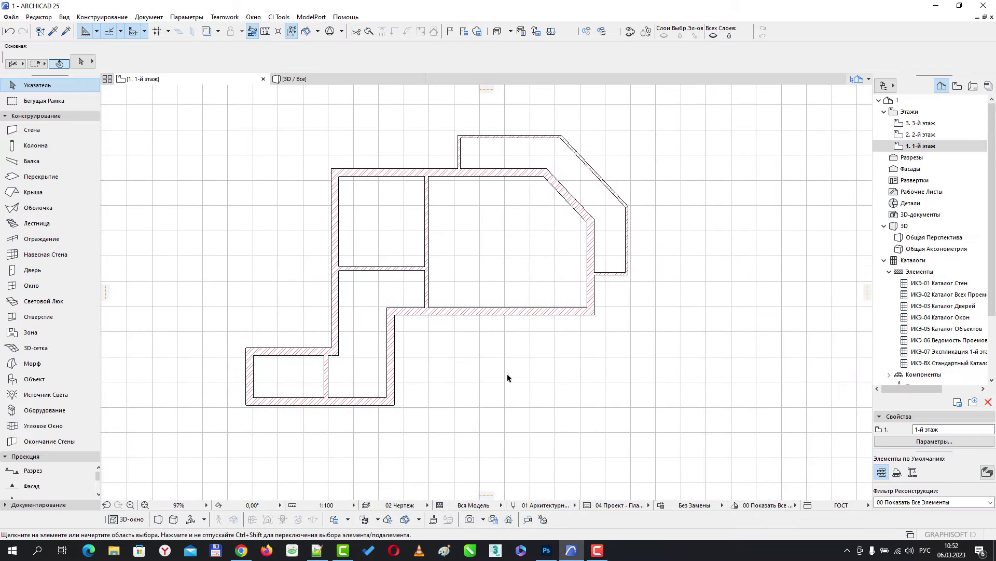
scroll(489, 383, up, 3)
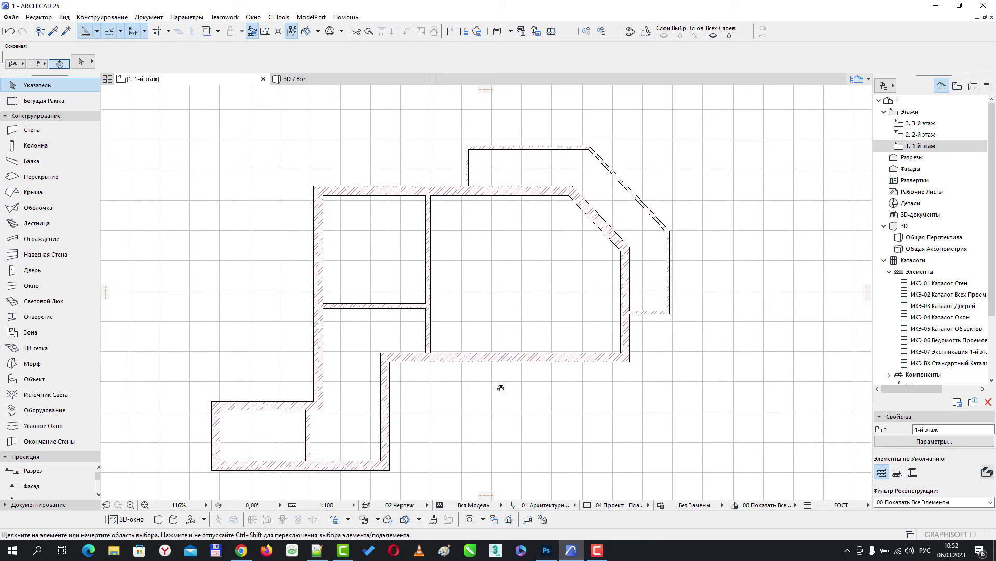
click(399, 268)
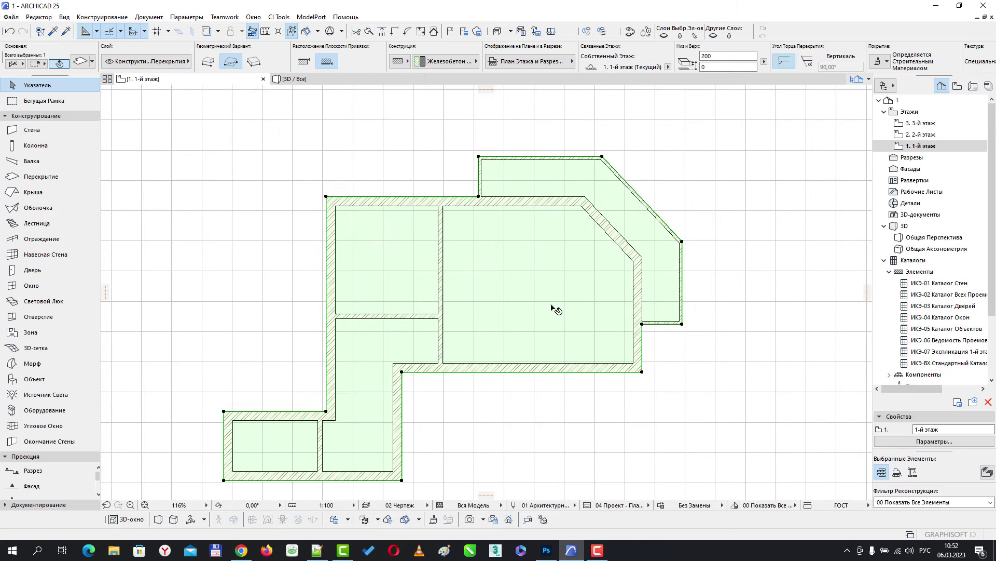
click(720, 326)
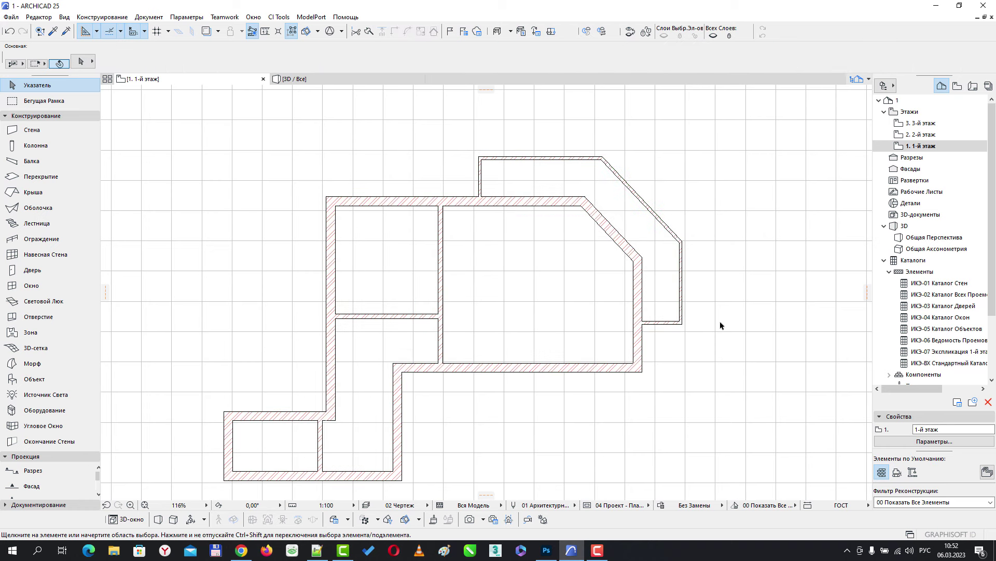
middle_drag(720, 326, 730, 287)
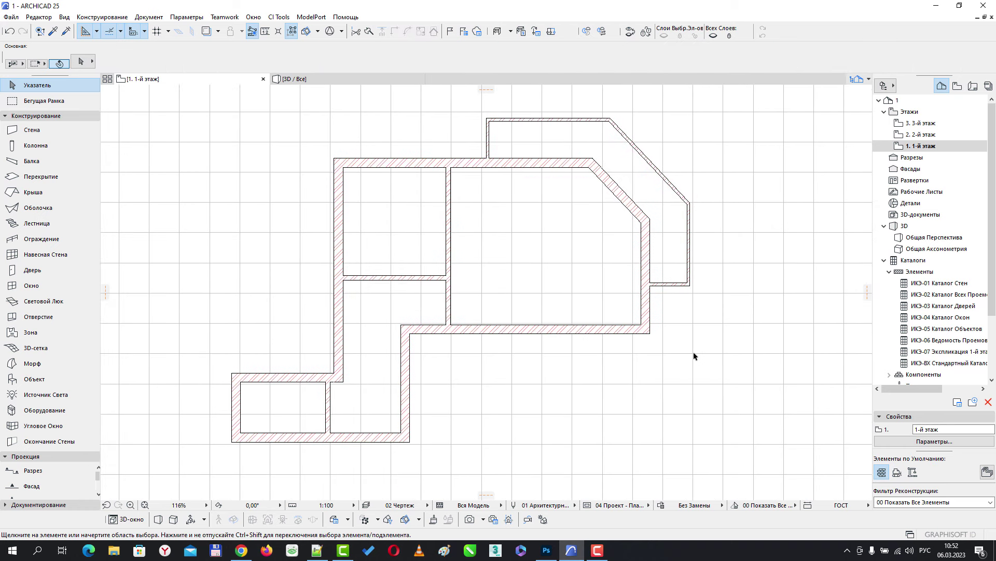